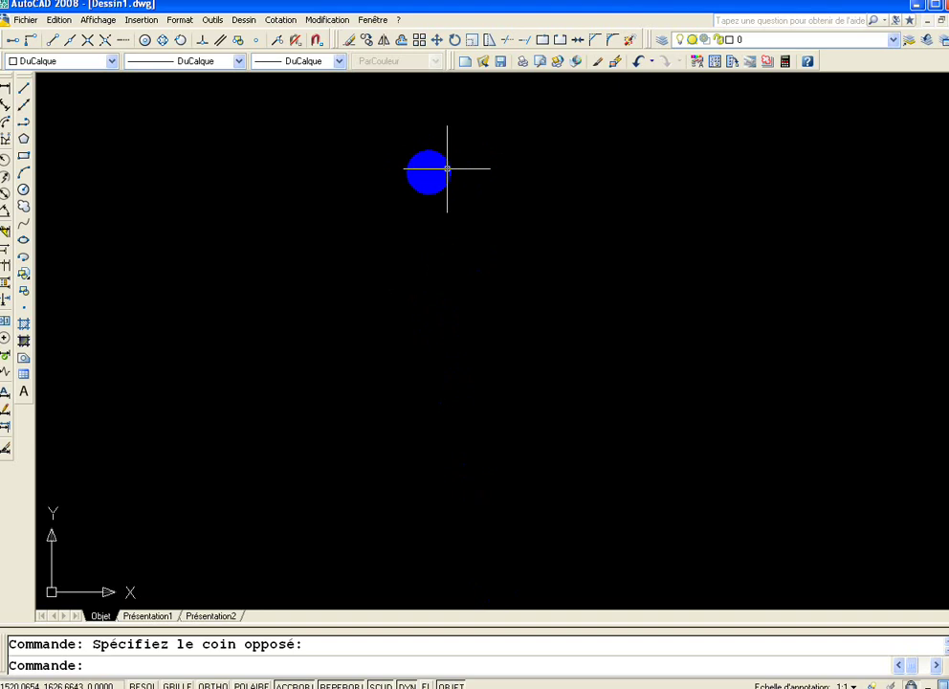
# Cancel the stray line and draw a radius-20 circle near the middle of the drawing.
pyautogui.click(26, 91)
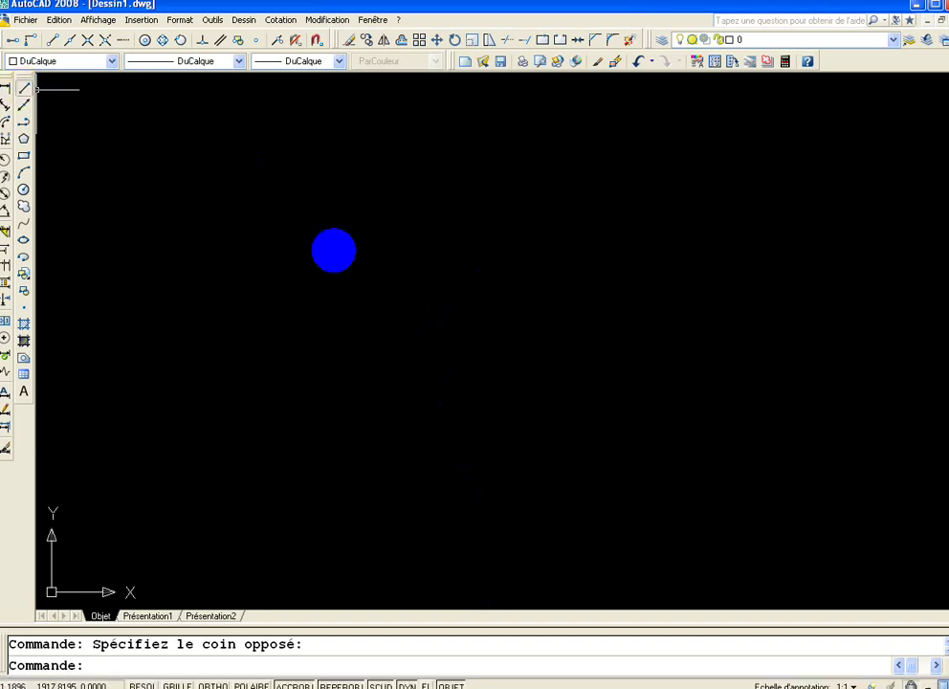
pyautogui.click(366, 176)
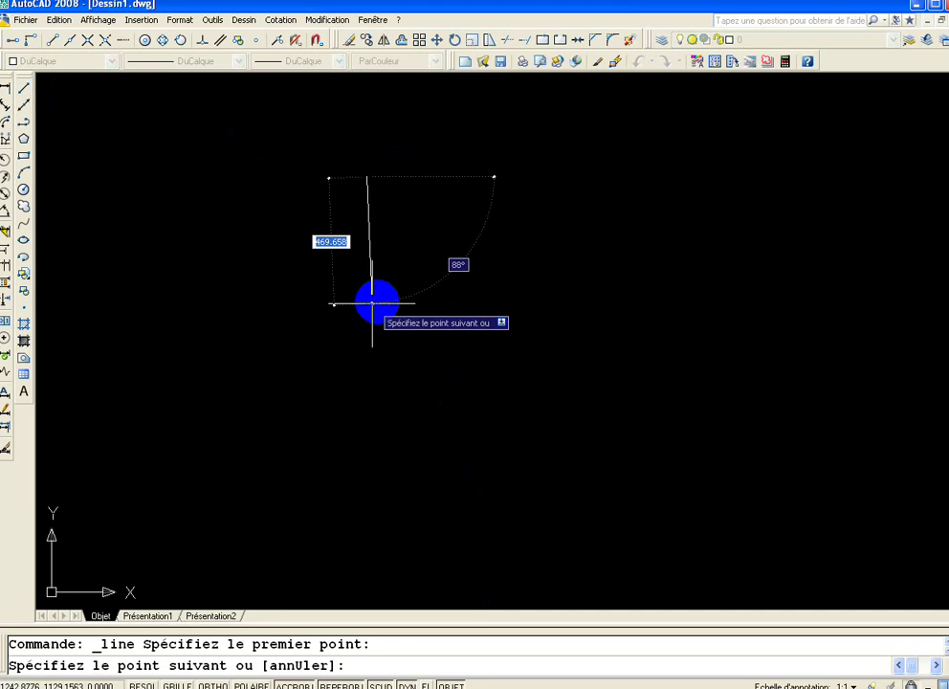
pyautogui.press('Escape')
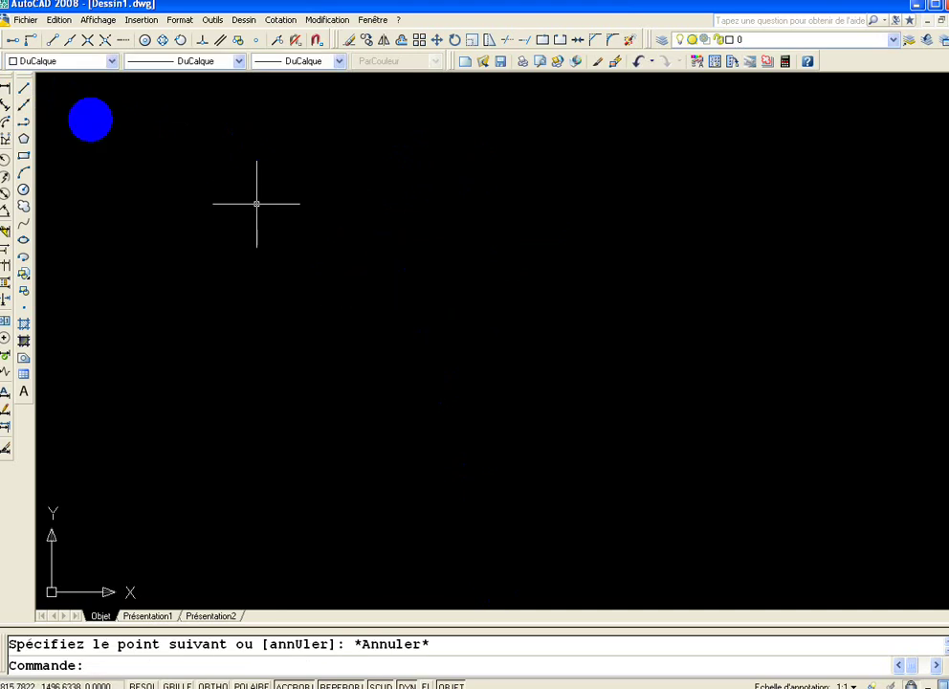
pyautogui.click(26, 91)
pyautogui.click(24, 190)
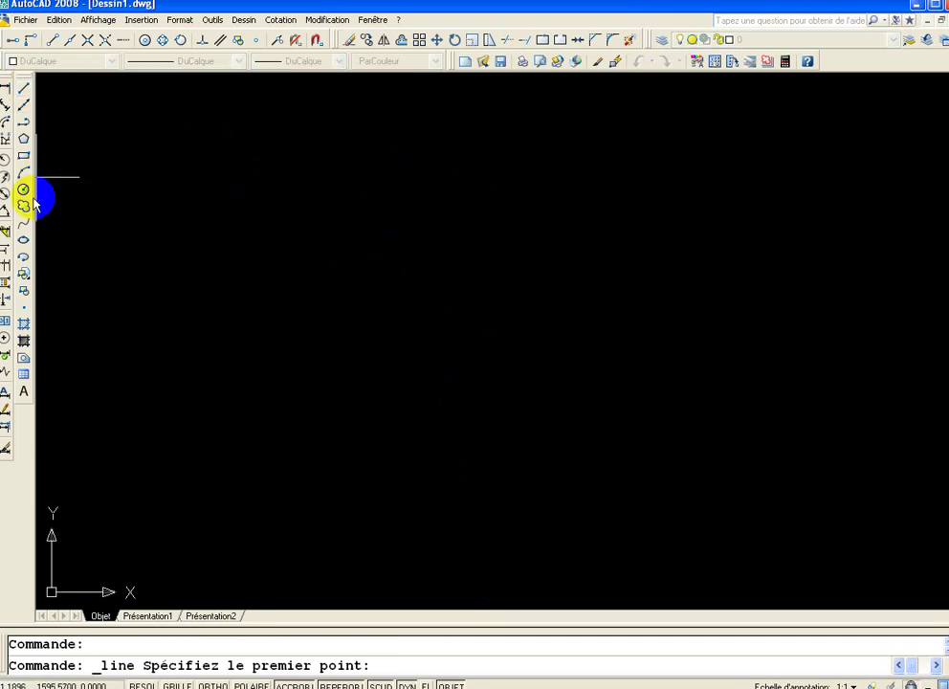
pyautogui.click(404, 312)
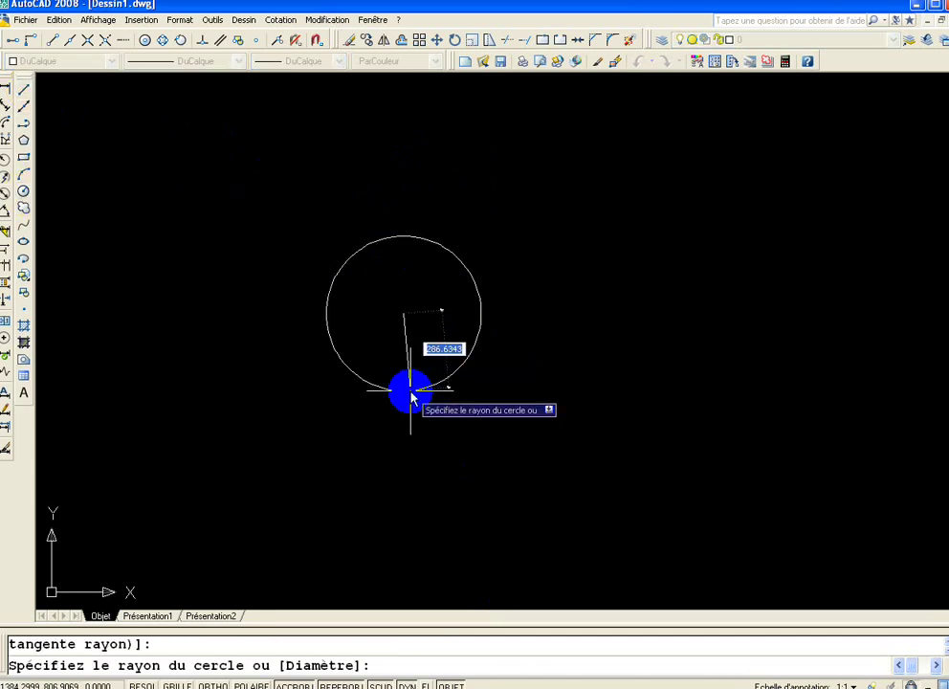
pyautogui.write('20')
pyautogui.press('Return')
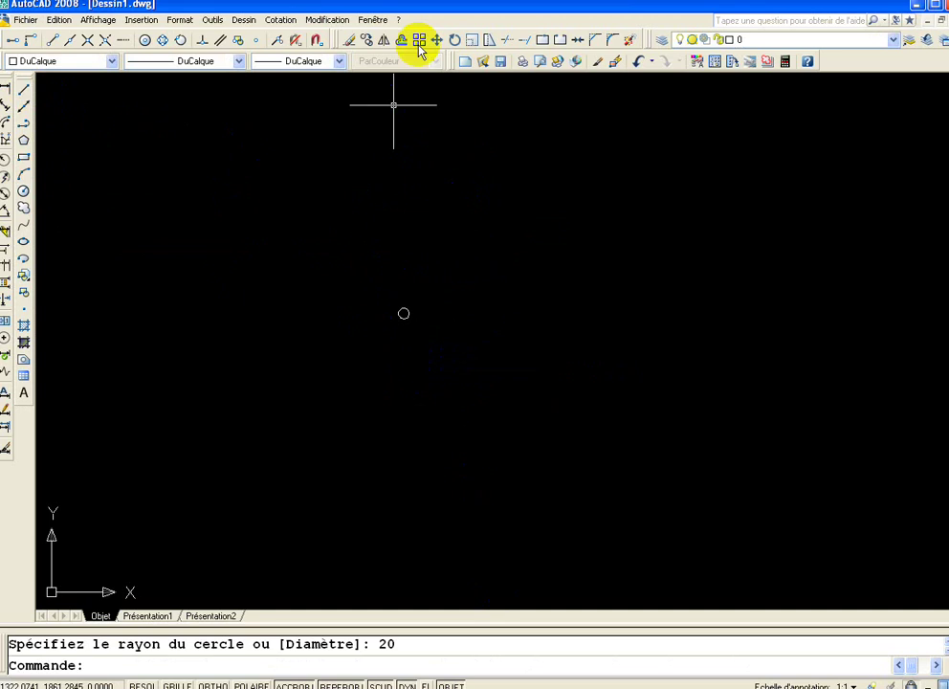
# Show the Modélisation toolbar and dock it at the top.
pyautogui.rightClick(421, 45)
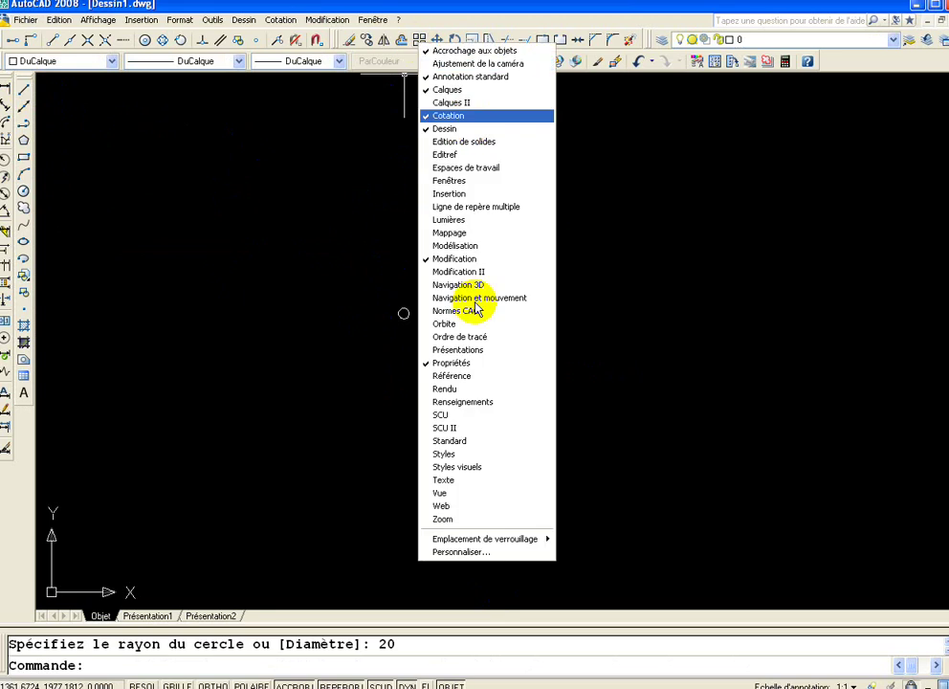
pyautogui.click(473, 245)
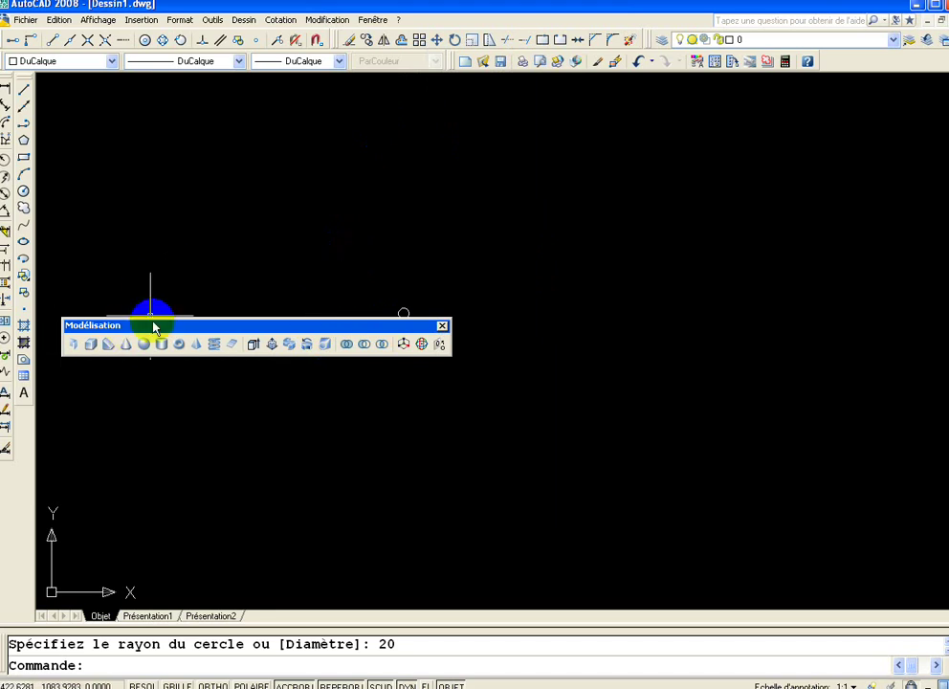
pyautogui.moveTo(154, 330)
pyautogui.mouseDown()
pyautogui.moveTo(280, 78)
pyautogui.moveTo(306, 85)
pyautogui.mouseUp()
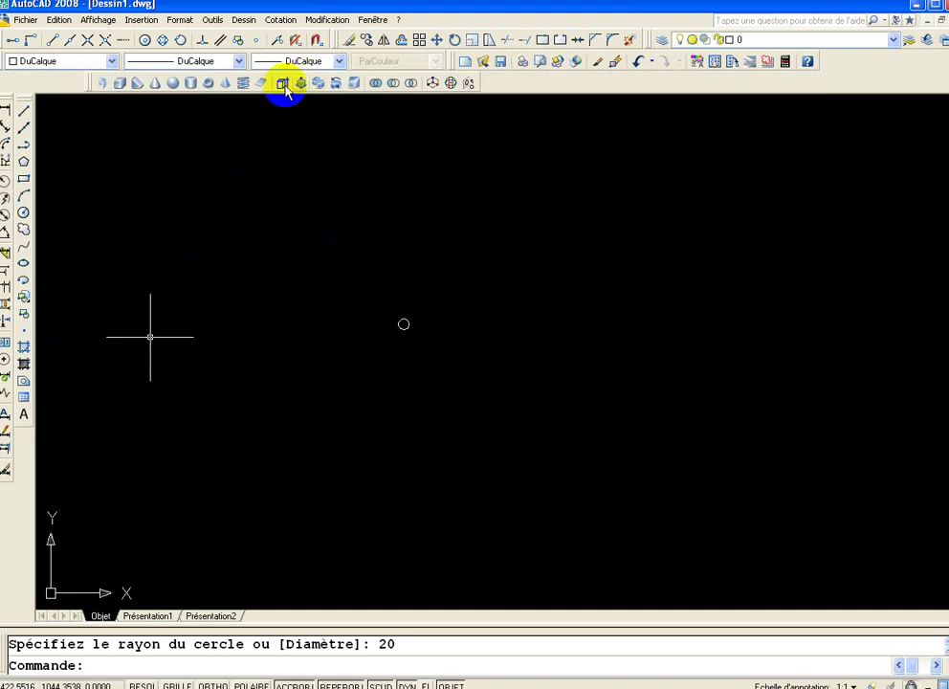
# Show and dock the Vue toolbar, switch to SE Isometric view, and zoom to extents.
pyautogui.rightClick(329, 85)
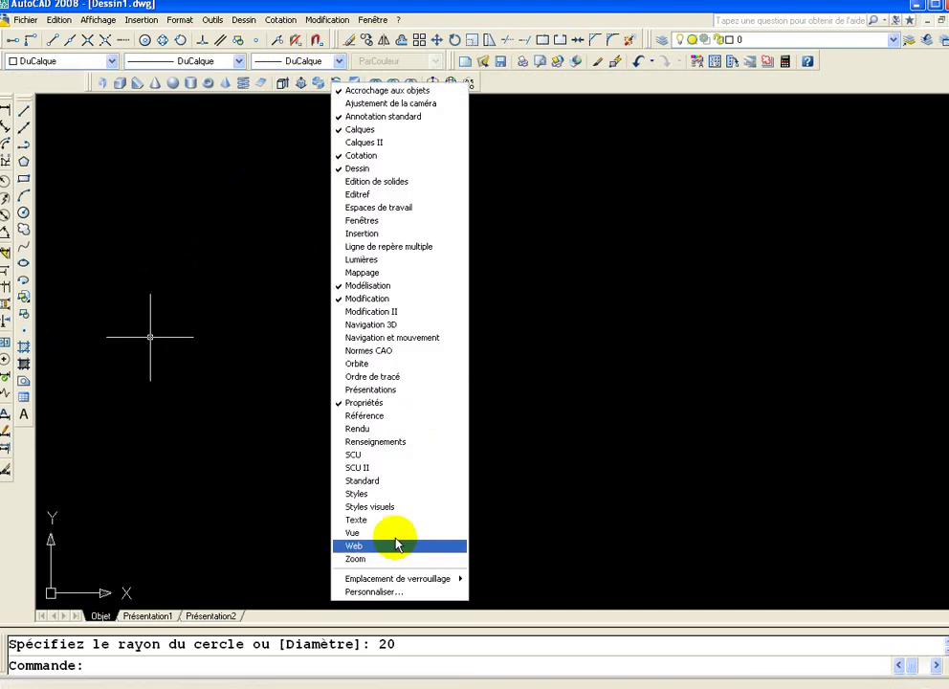
pyautogui.click(353, 532)
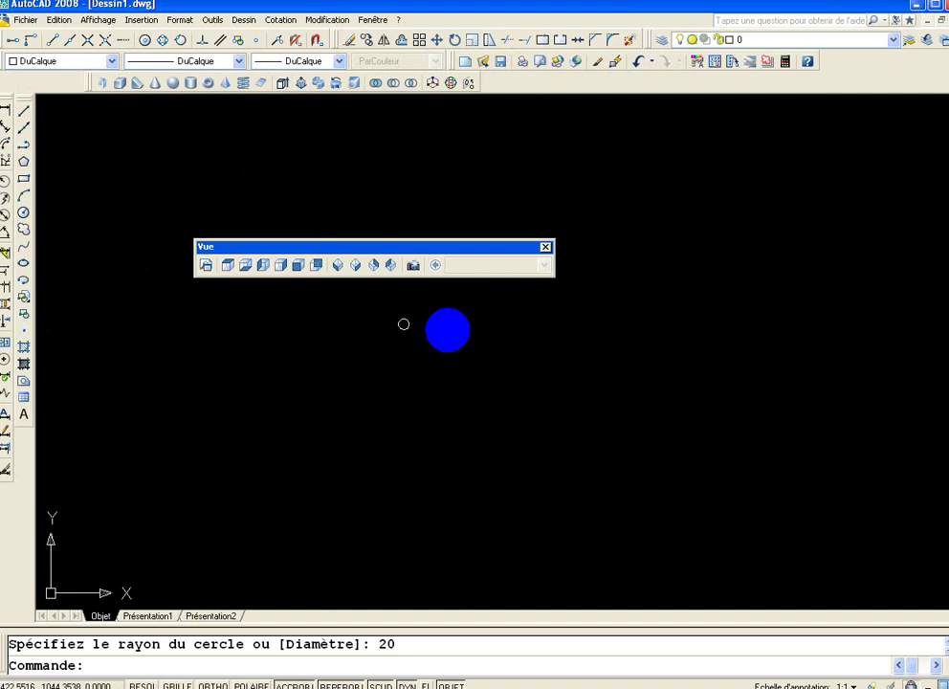
pyautogui.click(355, 265)
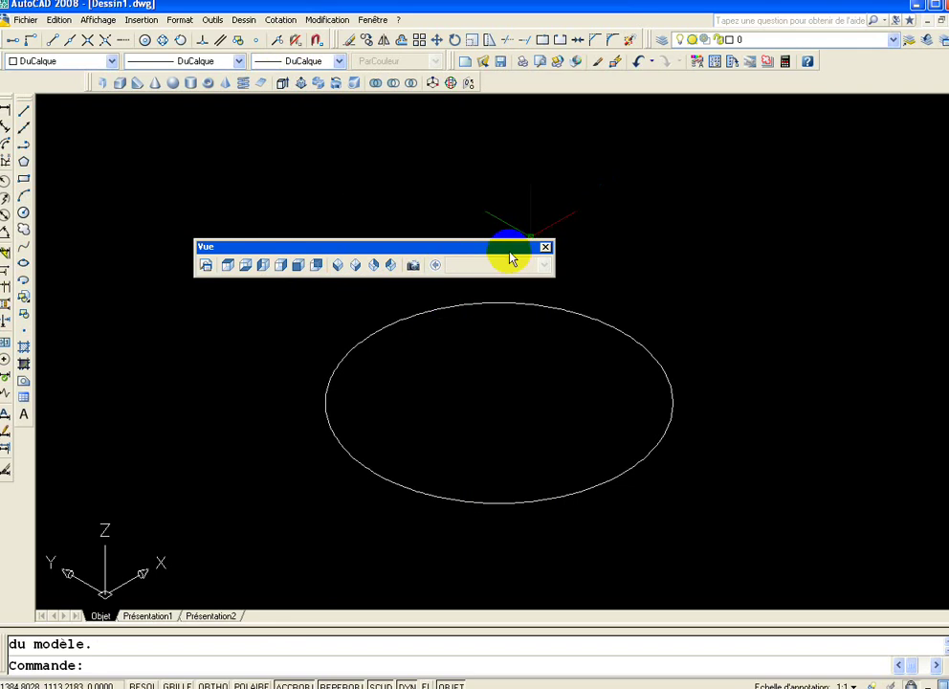
pyautogui.moveTo(474, 249); pyautogui.dragTo(721, 89)
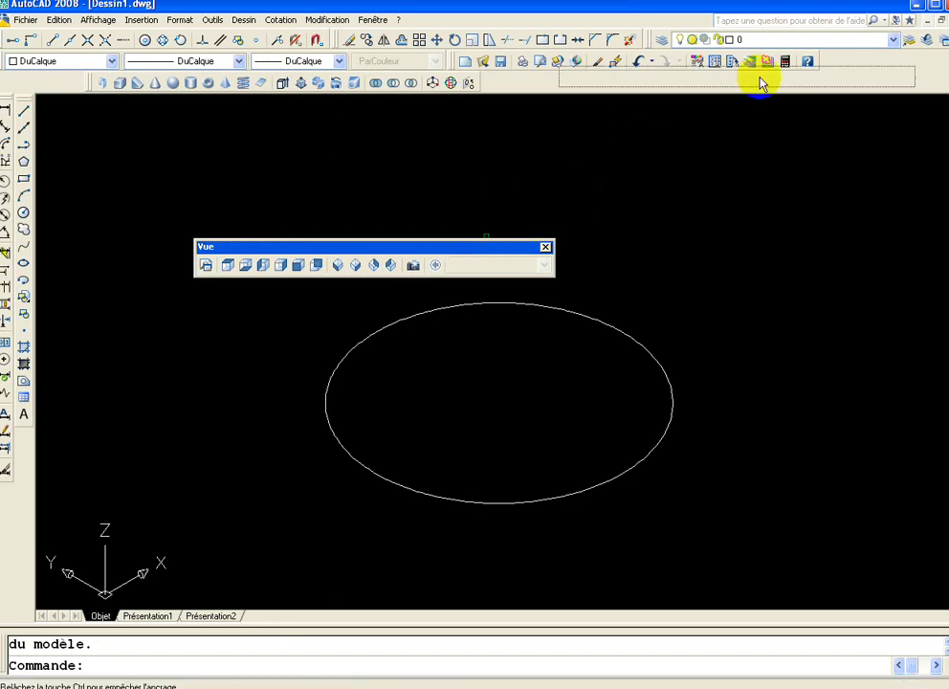
pyautogui.click(695, 86)
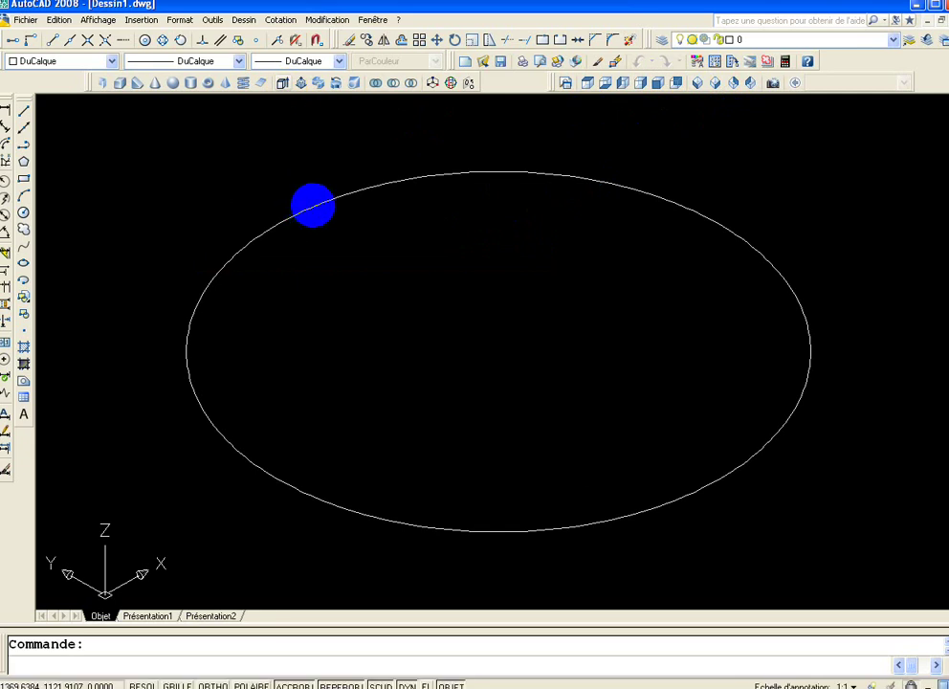
# Extrude the radius-20 circle to a height of 40 and fit the cylinder in view.
pyautogui.click(313, 205)
pyautogui.press('Return')
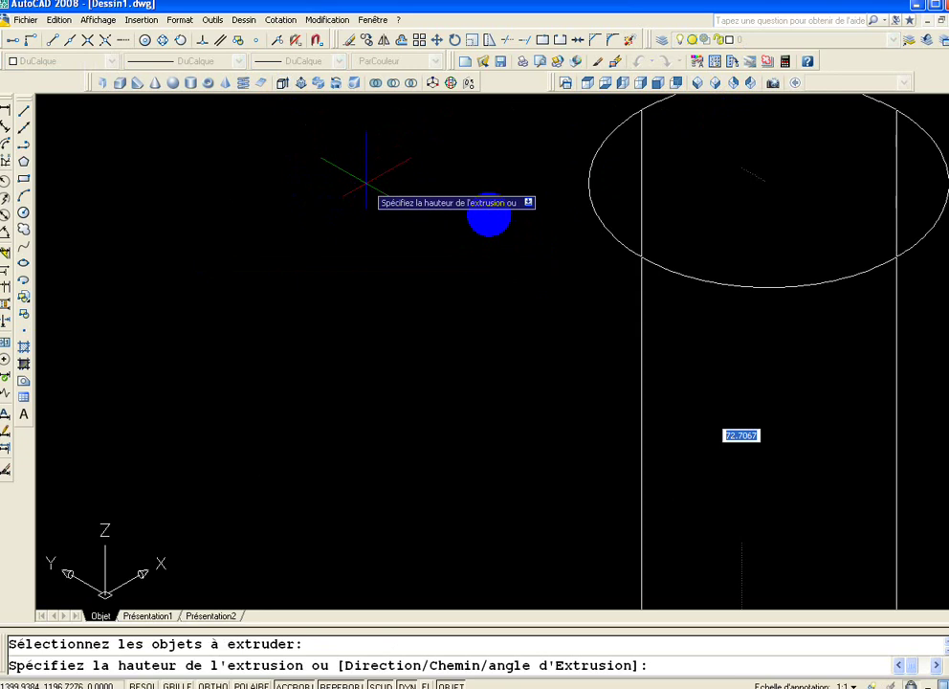
pyautogui.scroll(-2, 489, 218)
pyautogui.scroll(-5, 407, 222)
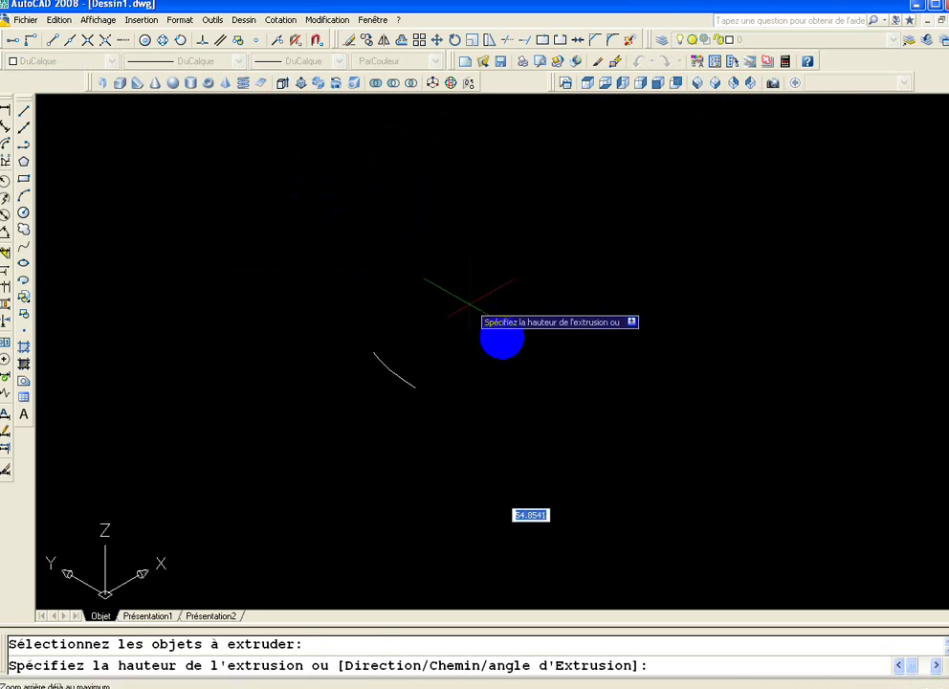
pyautogui.scroll(5, 516, 359)
pyautogui.write('20')
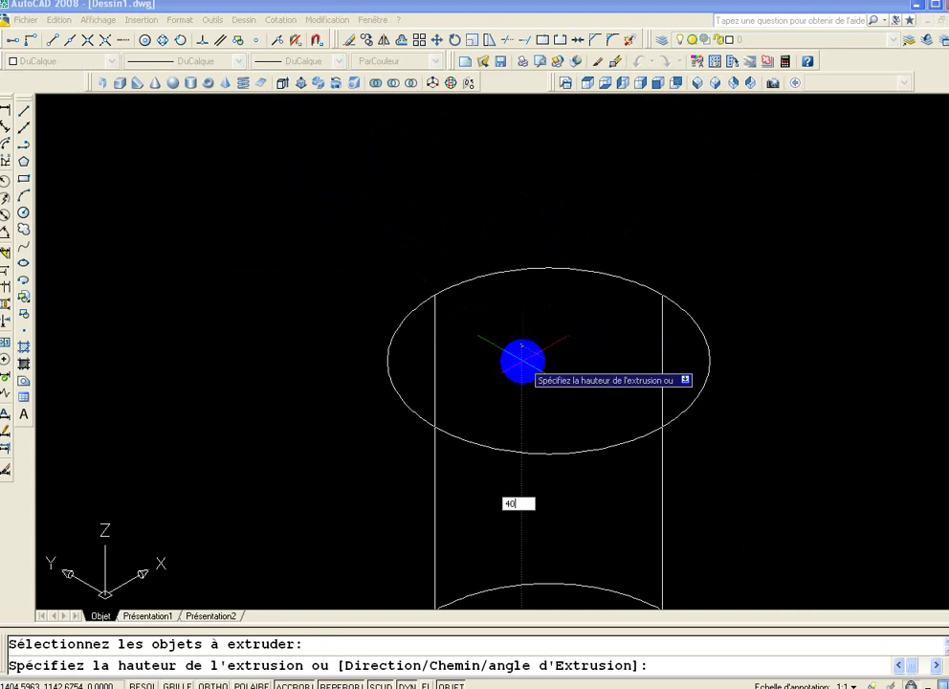
pyautogui.press('Return')
pyautogui.middleClick(726, 158)
pyautogui.middleClick(725, 159)
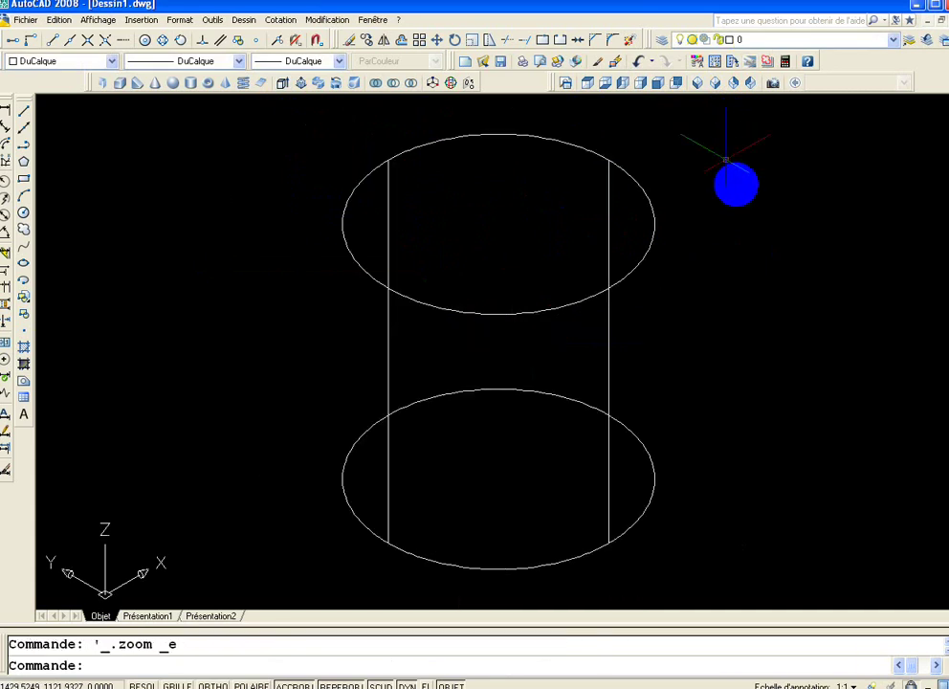
pyautogui.moveTo(725, 159); pyautogui.dragTo(601, 234, button='middle')
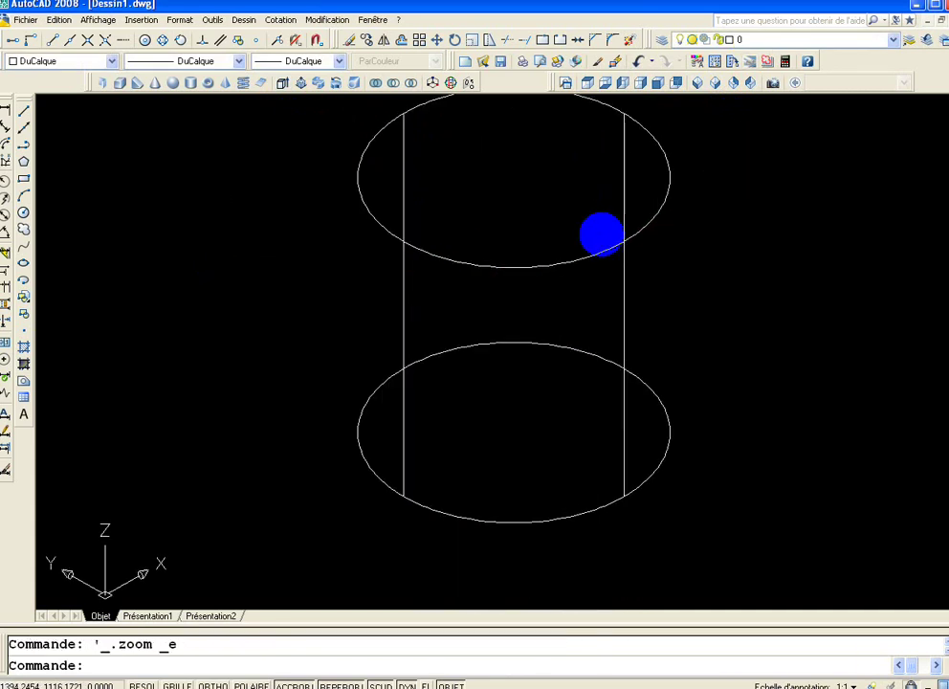
# Enable Styles visuels, shade the cylinder in Conceptual style, and switch to Top view.
pyautogui.rightClick(663, 65)
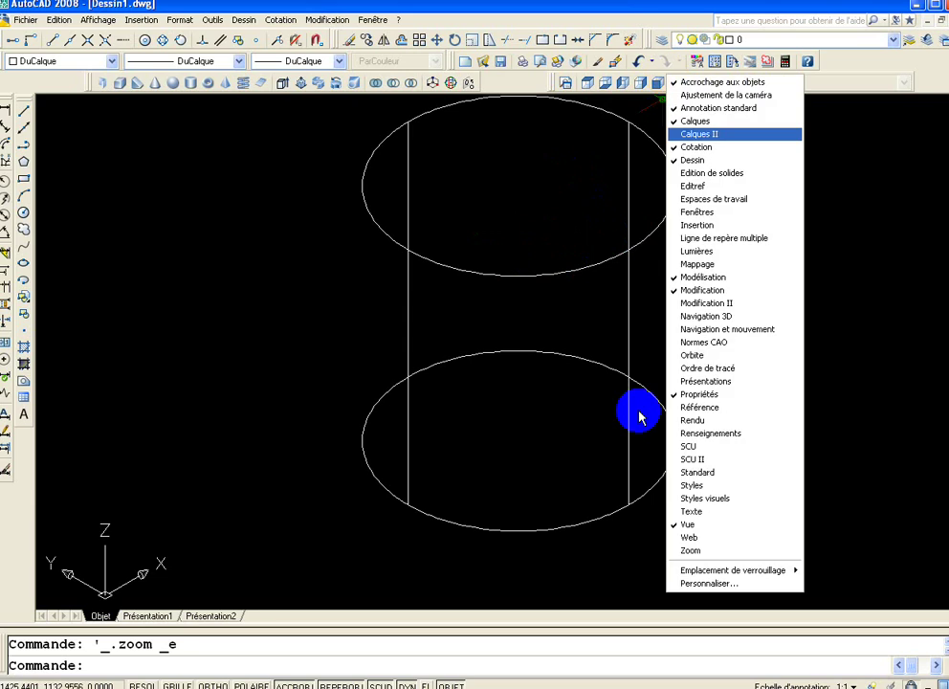
pyautogui.click(703, 501)
pyautogui.click(689, 151)
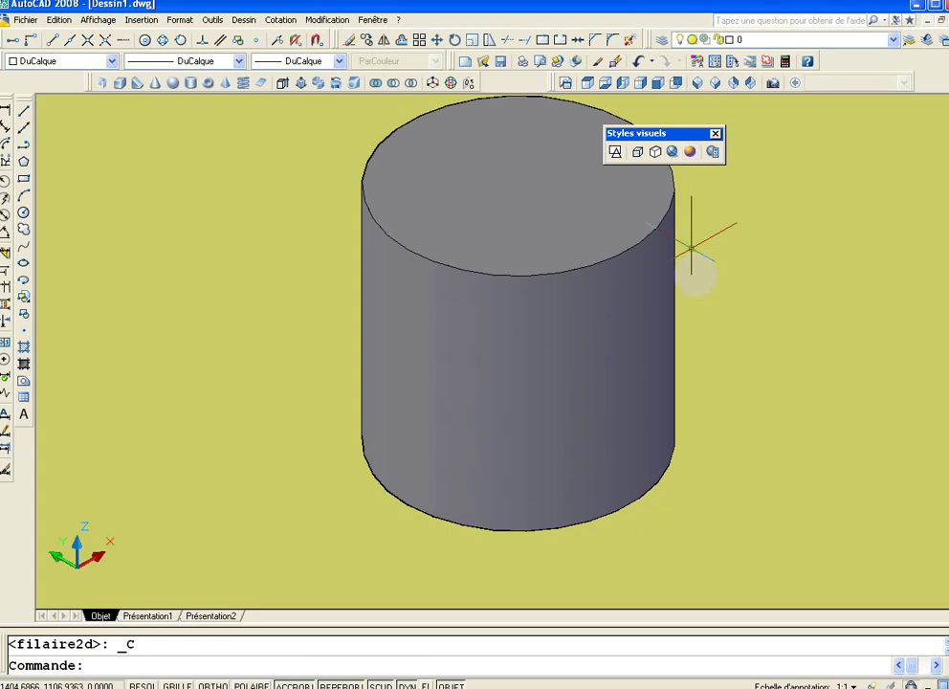
pyautogui.moveTo(691, 249); pyautogui.dragTo(657, 287, button='middle')
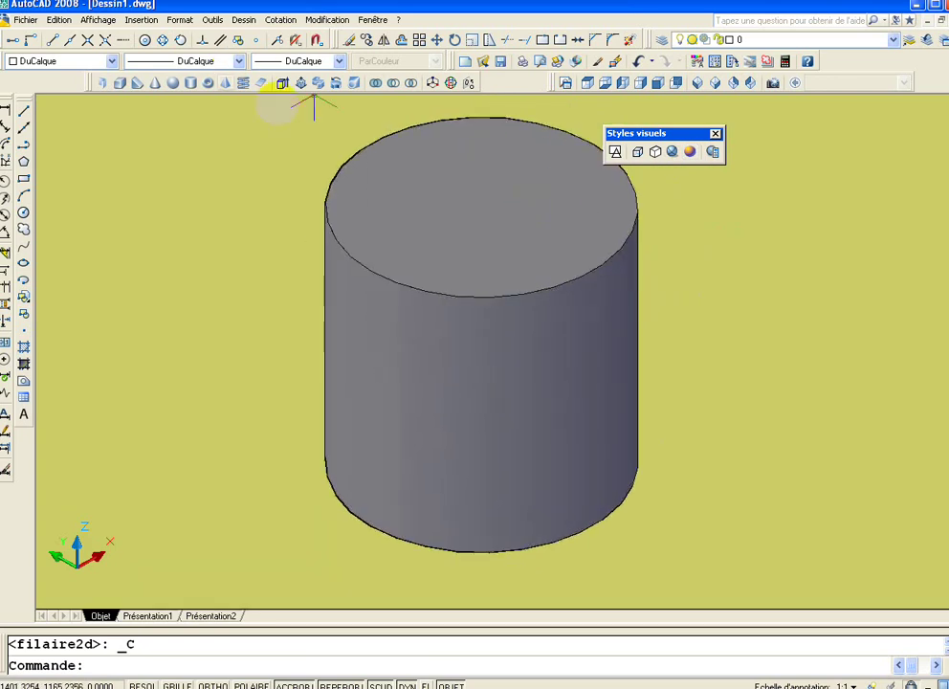
pyautogui.click(588, 84)
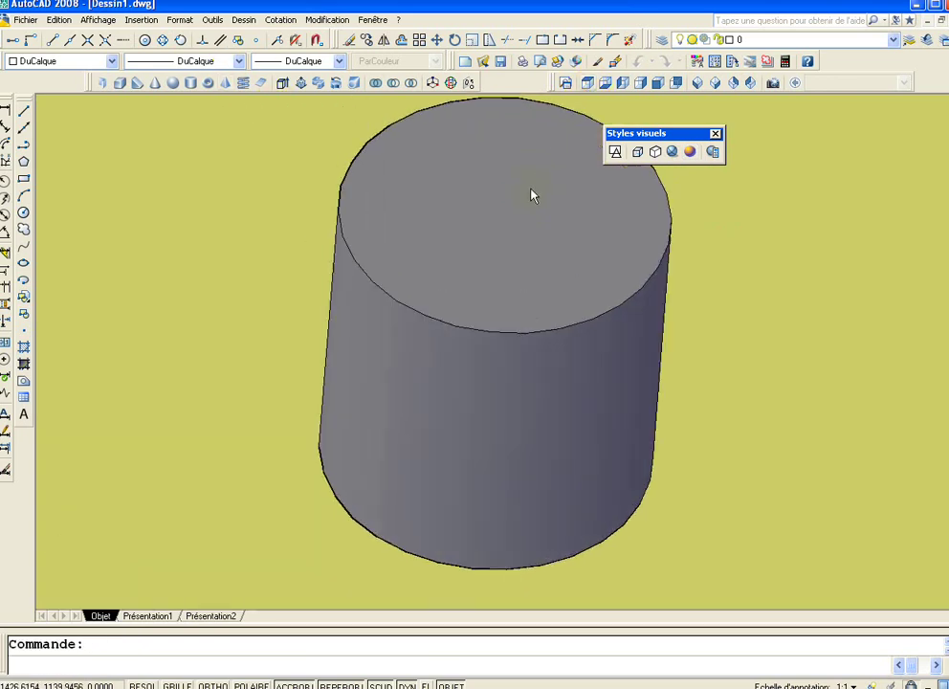
# Return to 2D Wireframe, add a concentric radius-10 circle, and switch to isometric view.
pyautogui.click(23, 212)
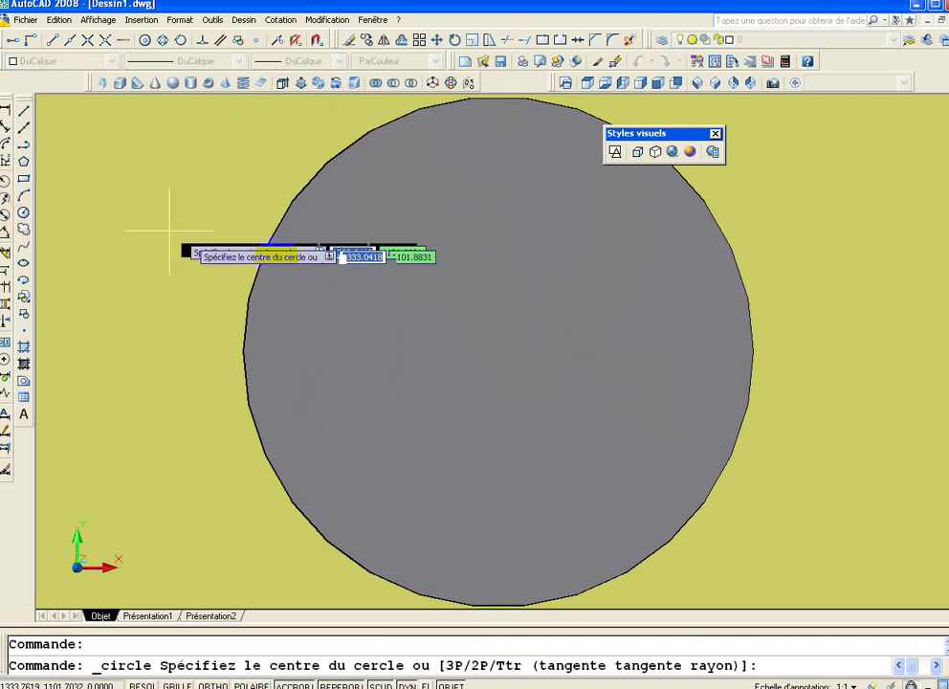
pyautogui.click(615, 152)
pyautogui.click(23, 213)
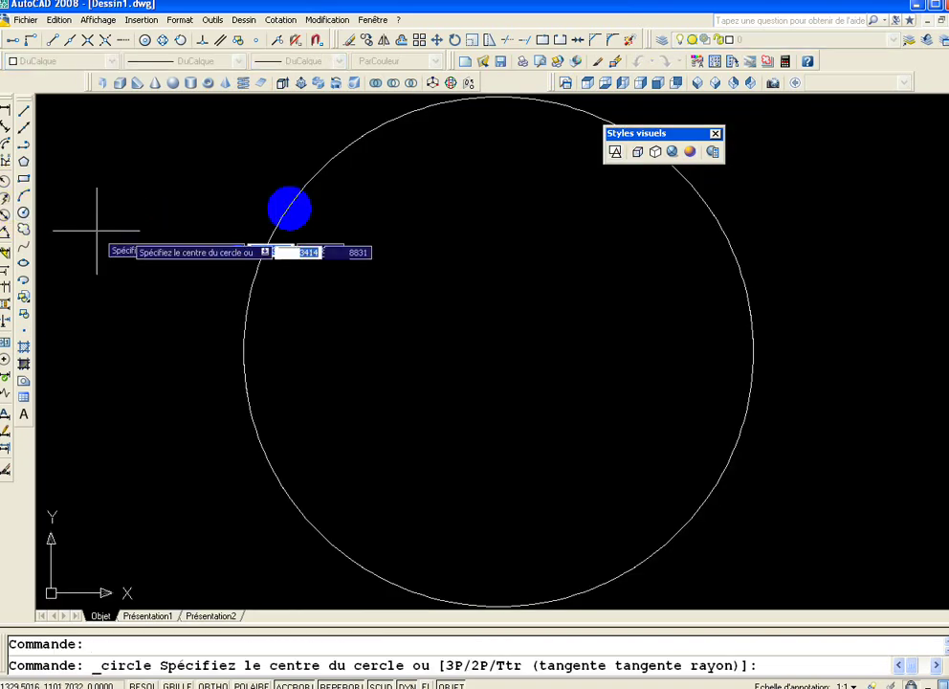
pyautogui.click(499, 351)
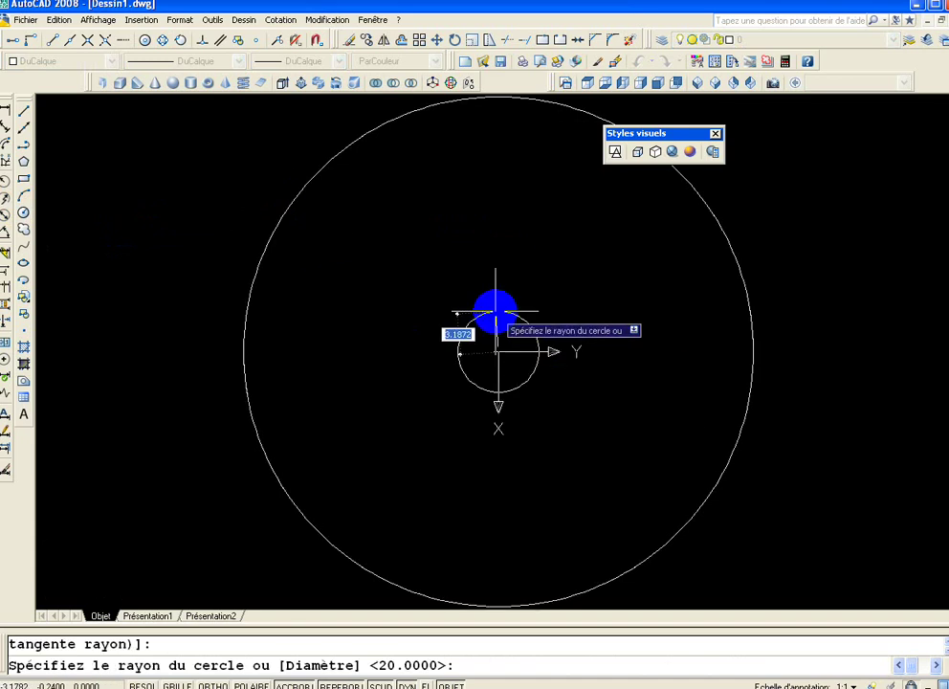
pyautogui.write('10')
pyautogui.press('Return')
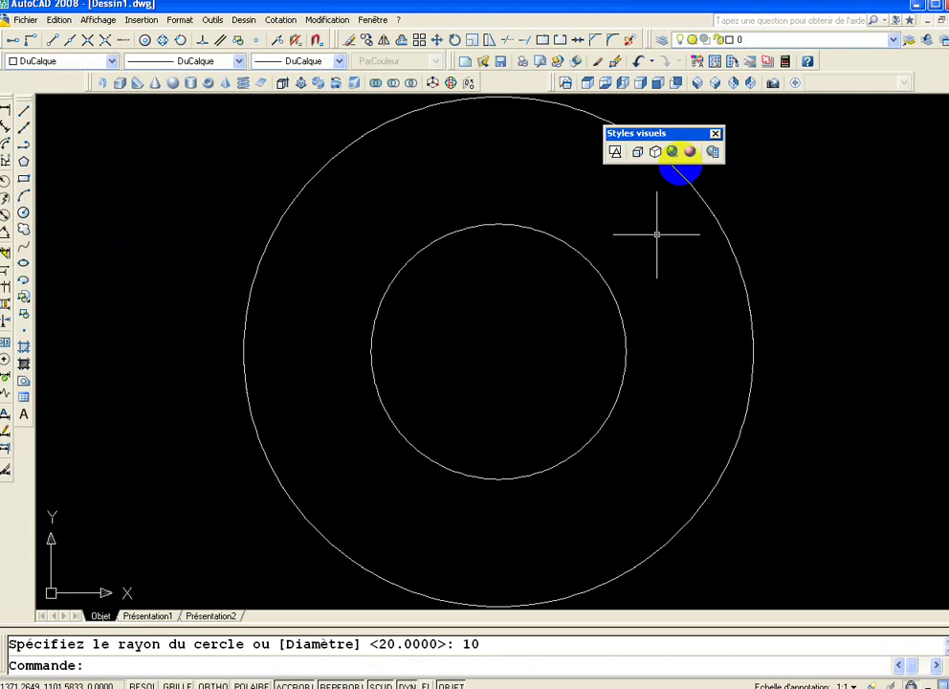
pyautogui.click(697, 84)
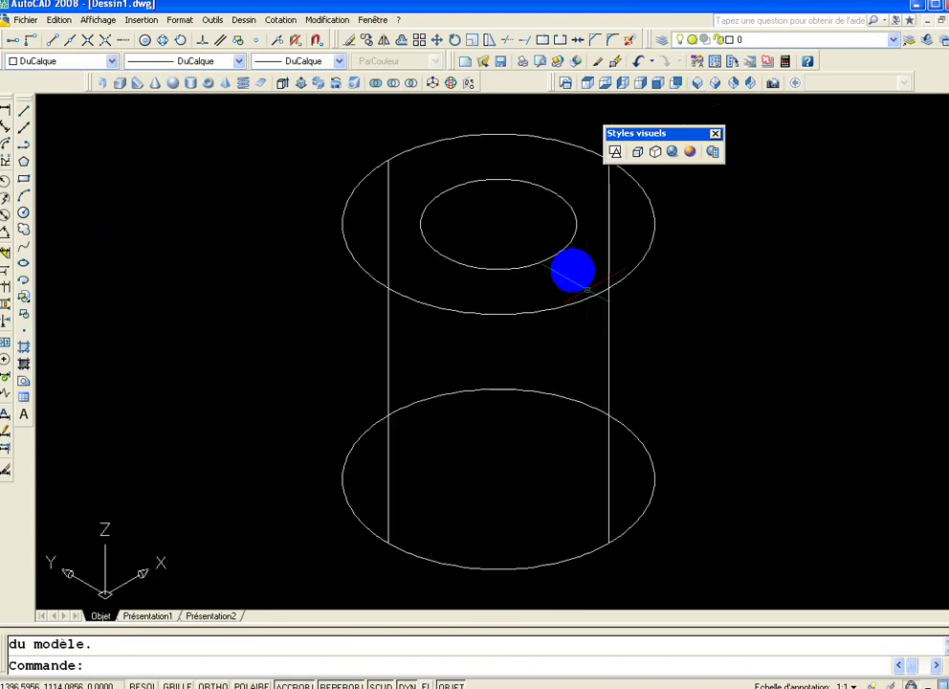
# Extrude the inner radius-10 circle 15 units and shade the model in Conceptual style.
pyautogui.click(281, 85)
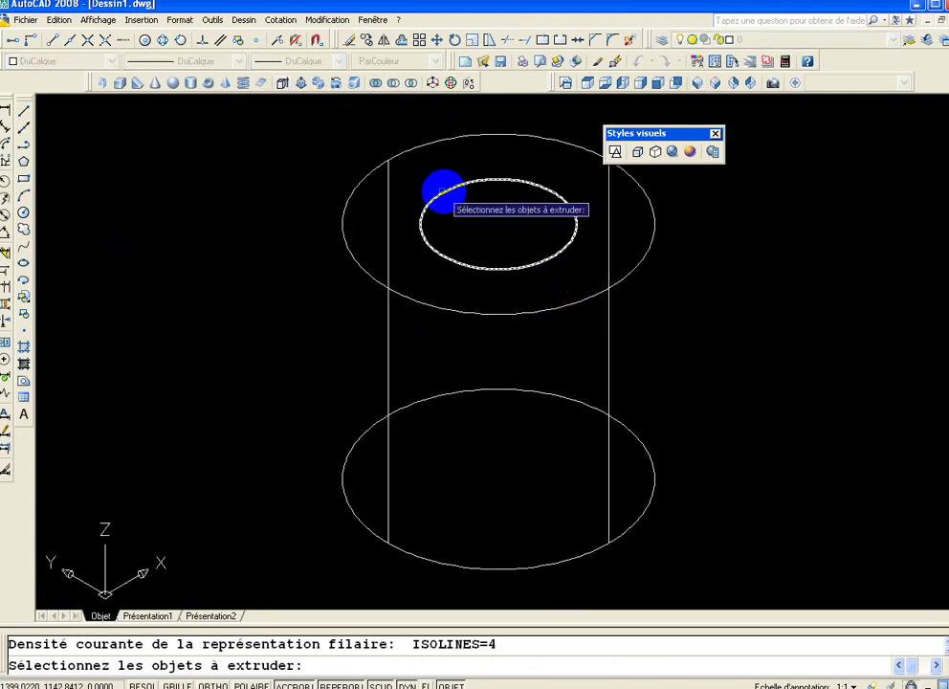
pyautogui.click(445, 190)
pyautogui.press('Return')
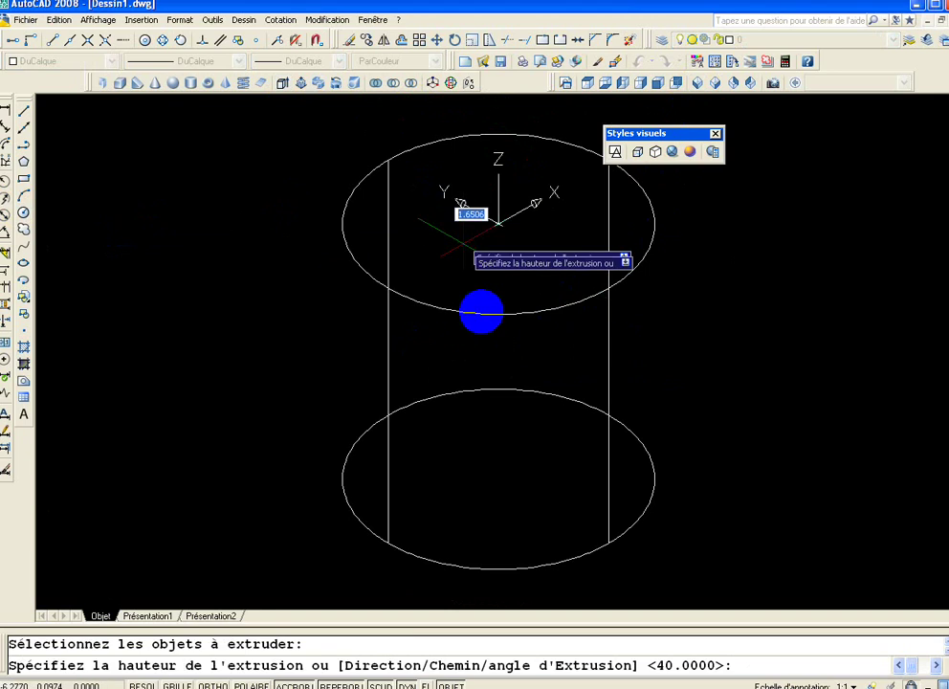
pyautogui.write('156')
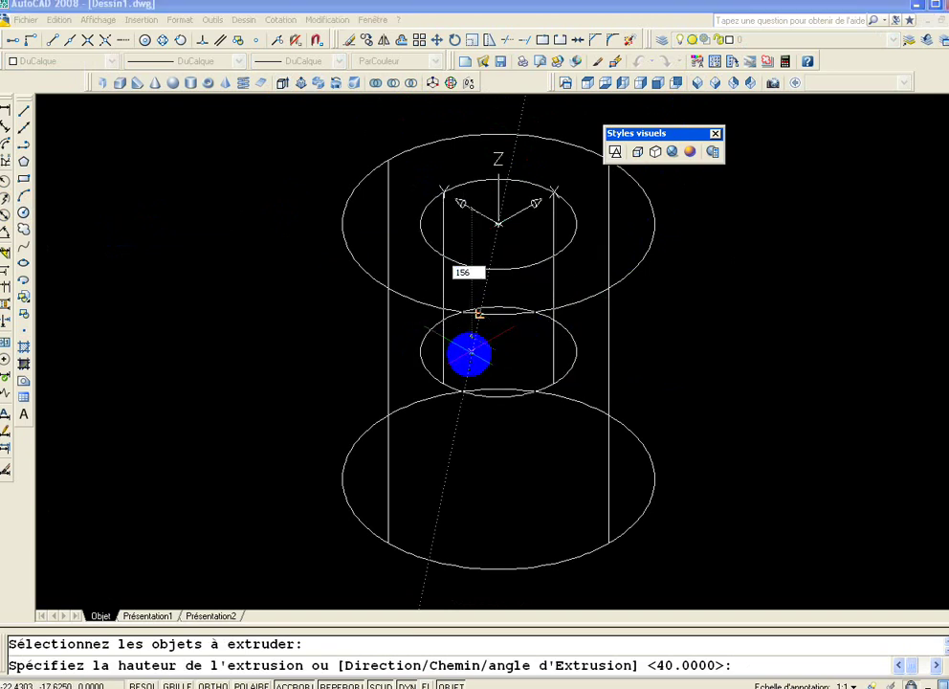
pyautogui.press('Return')
pyautogui.click(690, 151)
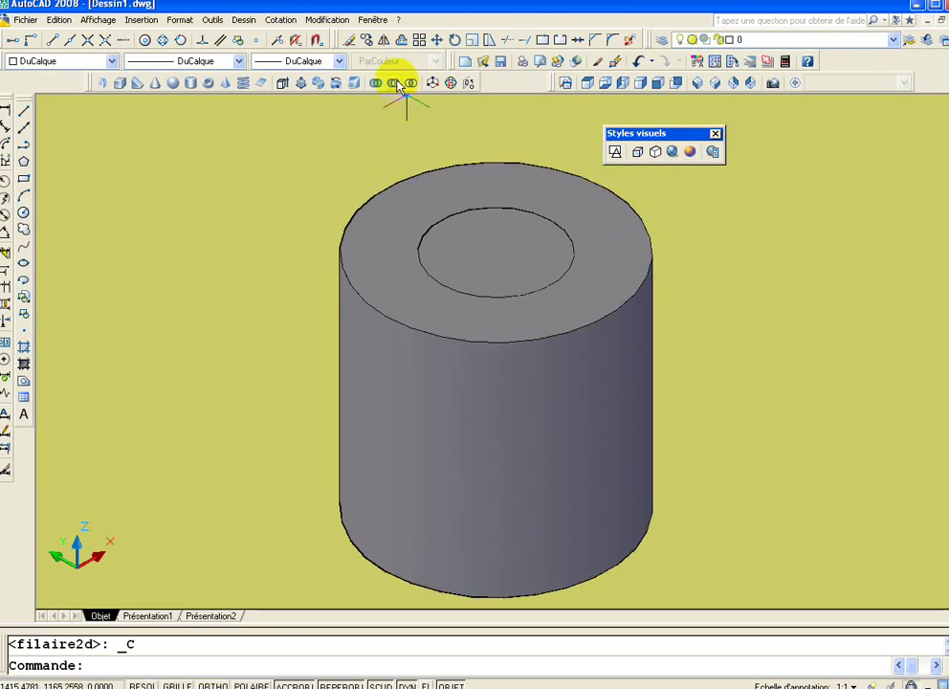
# Subtract the inner cylinder from the outer one, leaving a shaded hollow tube.
pyautogui.click(393, 82)
pyautogui.click(403, 163)
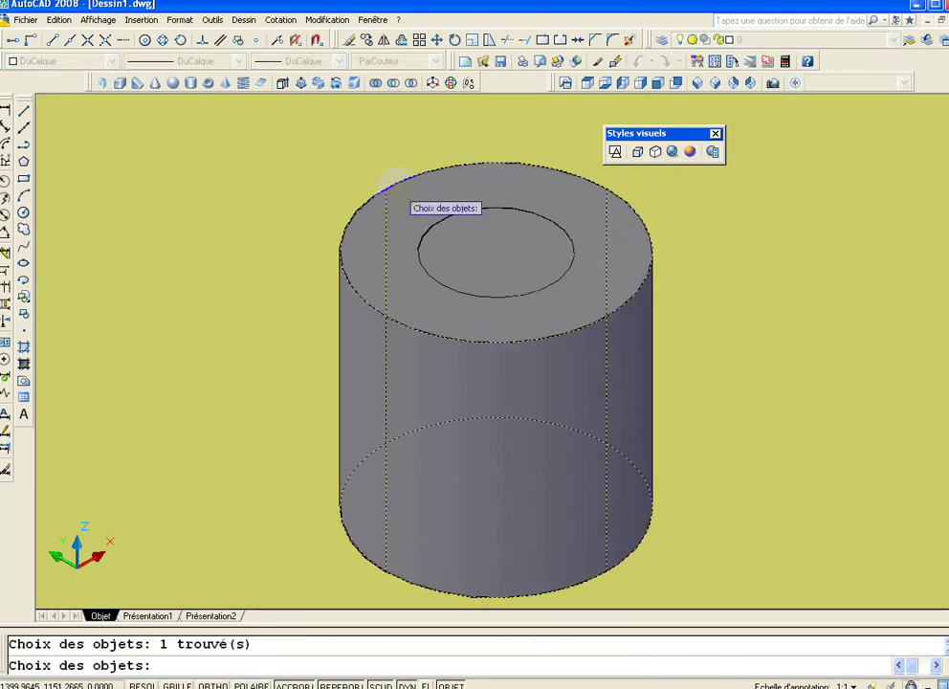
pyautogui.press('Return')
pyautogui.click(425, 233)
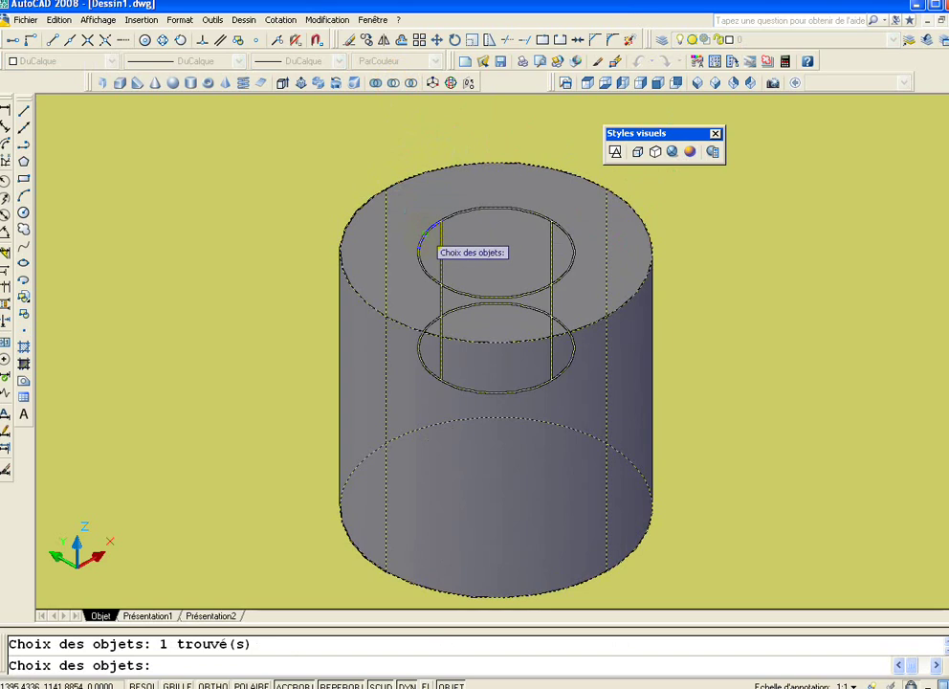
pyautogui.press('Return')
pyautogui.click(413, 83)
pyautogui.click(672, 153)
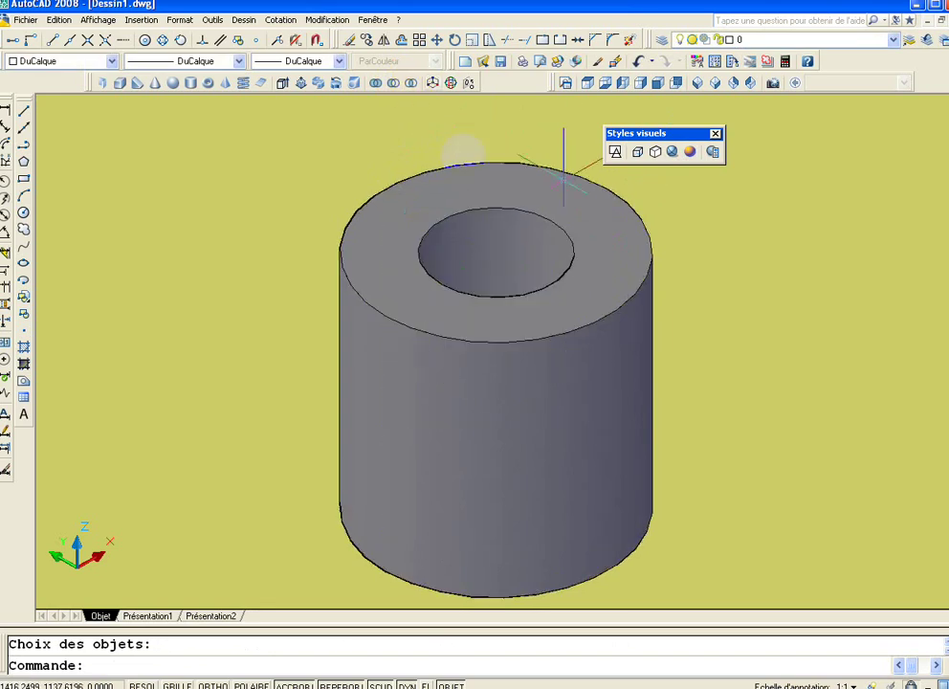
# Enable the Orbite toolbar and free-orbit the tube to look into its bore.
pyautogui.rightClick(661, 154)
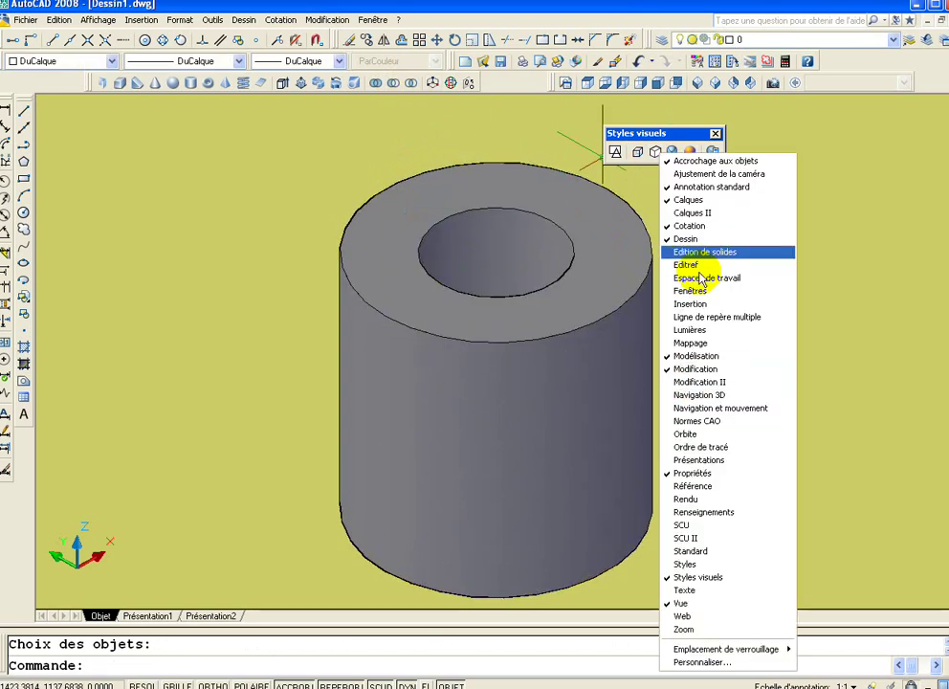
pyautogui.click(695, 437)
pyautogui.click(518, 247)
pyautogui.moveTo(439, 283)
pyautogui.mouseDown()
pyautogui.moveTo(442, 419)
pyautogui.moveTo(290, 329)
pyautogui.moveTo(365, 250)
pyautogui.moveTo(396, 291)
pyautogui.moveTo(408, 287)
pyautogui.mouseUp()
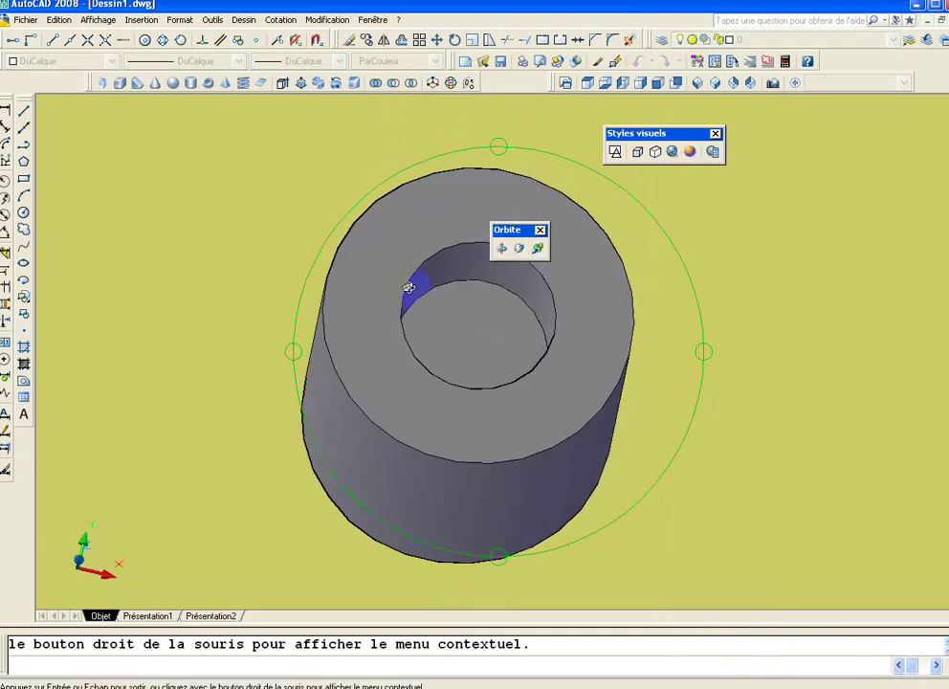
pyautogui.rightClick(426, 302)
pyautogui.click(450, 306)
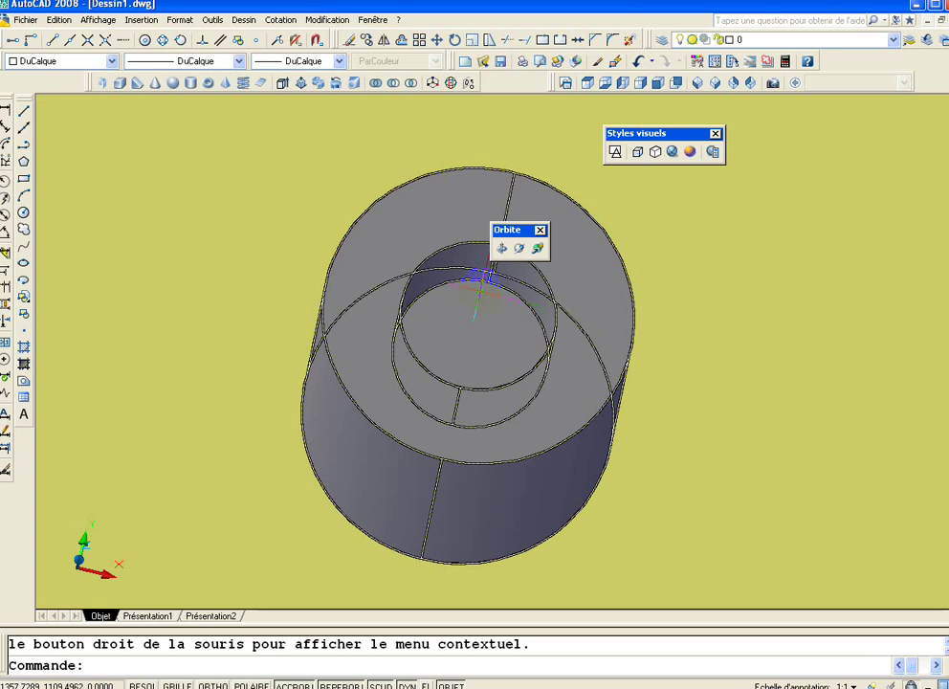
# Switch the tube to 2D wireframe, orbit it to a tilted view, and clear stray selections.
pyautogui.click(637, 151)
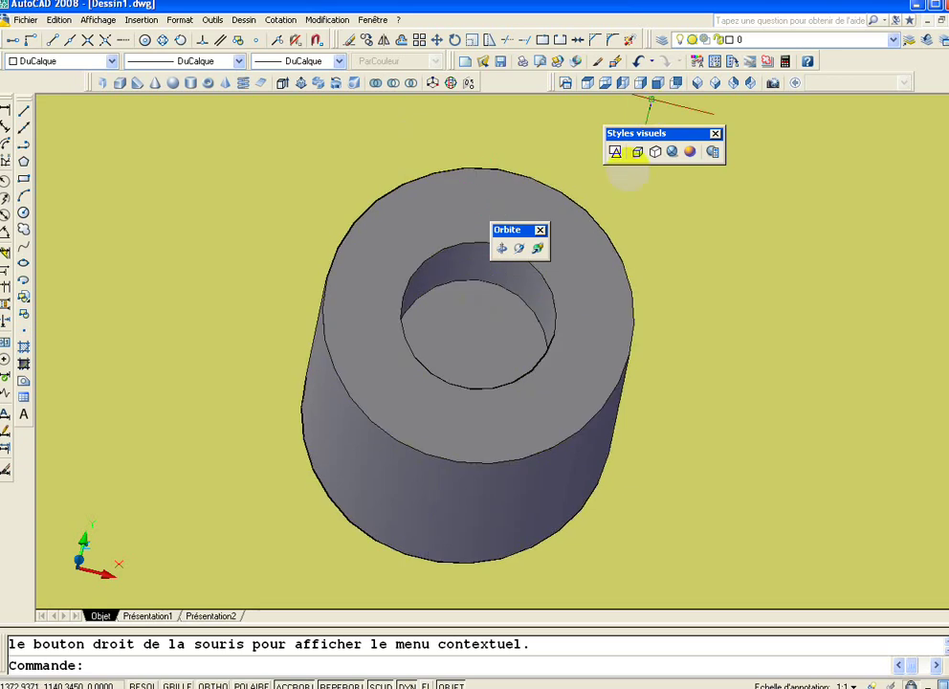
pyautogui.click(615, 151)
pyautogui.moveTo(545, 294)
pyautogui.keyDown('shift'); pyautogui.mouseDown(button='middle')
pyautogui.moveTo(454, 223)
pyautogui.moveTo(439, 275)
pyautogui.moveTo(459, 274)
pyautogui.moveTo(513, 325)
pyautogui.mouseUp(button='middle'); pyautogui.keyUp('shift')
pyautogui.rightClick(421, 266)
pyautogui.click(390, 226)
pyautogui.click(422, 271)
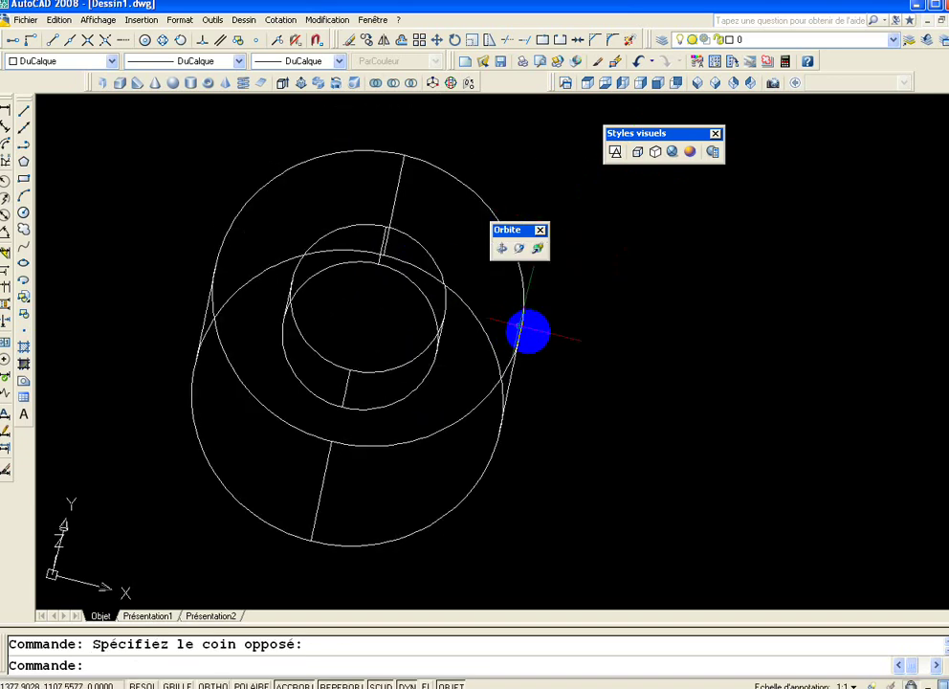
pyautogui.click(383, 230)
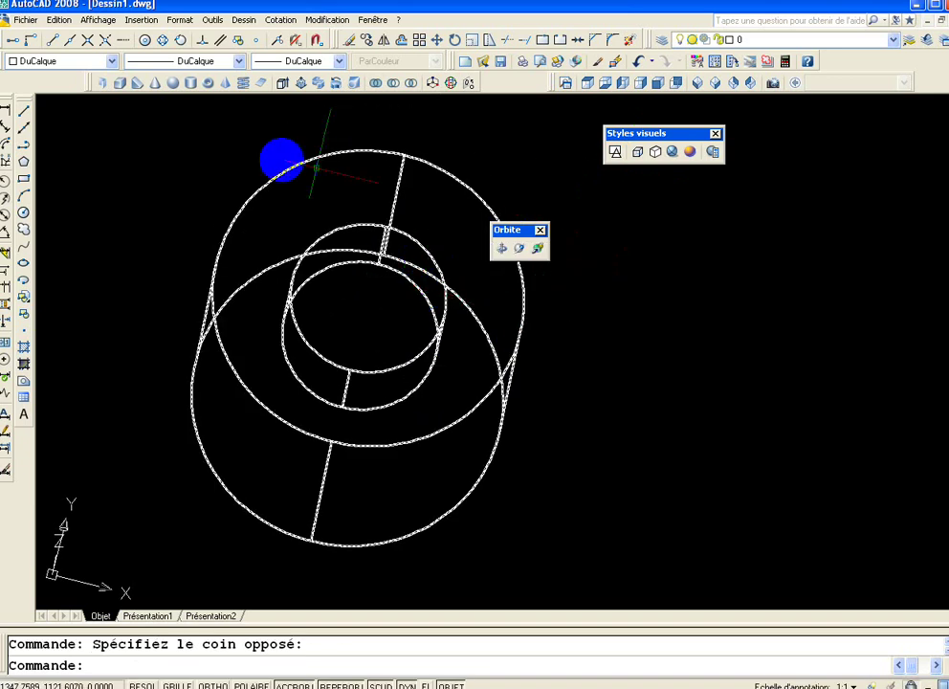
pyautogui.press('Escape')
pyautogui.click(587, 455)
pyautogui.click(592, 464)
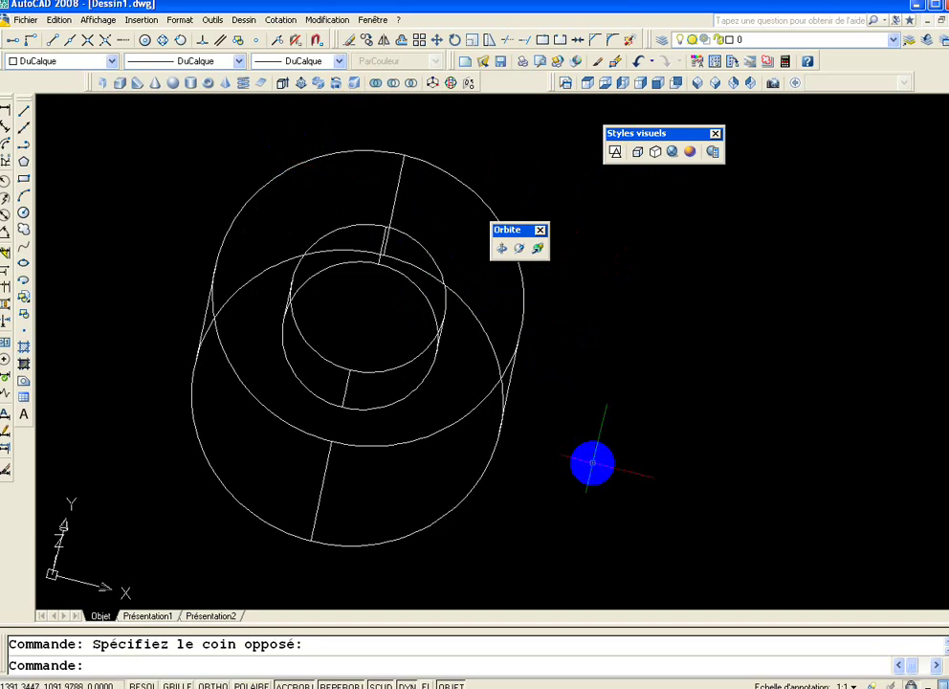
# Delete the tube solid and switch to the top plan view.
pyautogui.hotkey('ctrl', 'a')
pyautogui.press('Delete')
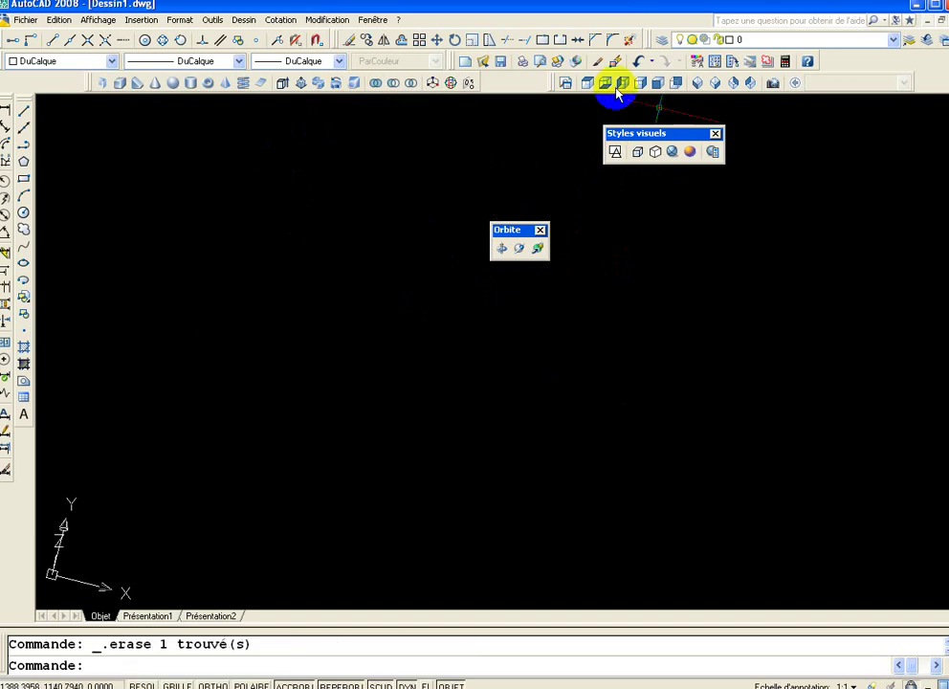
pyautogui.click(590, 83)
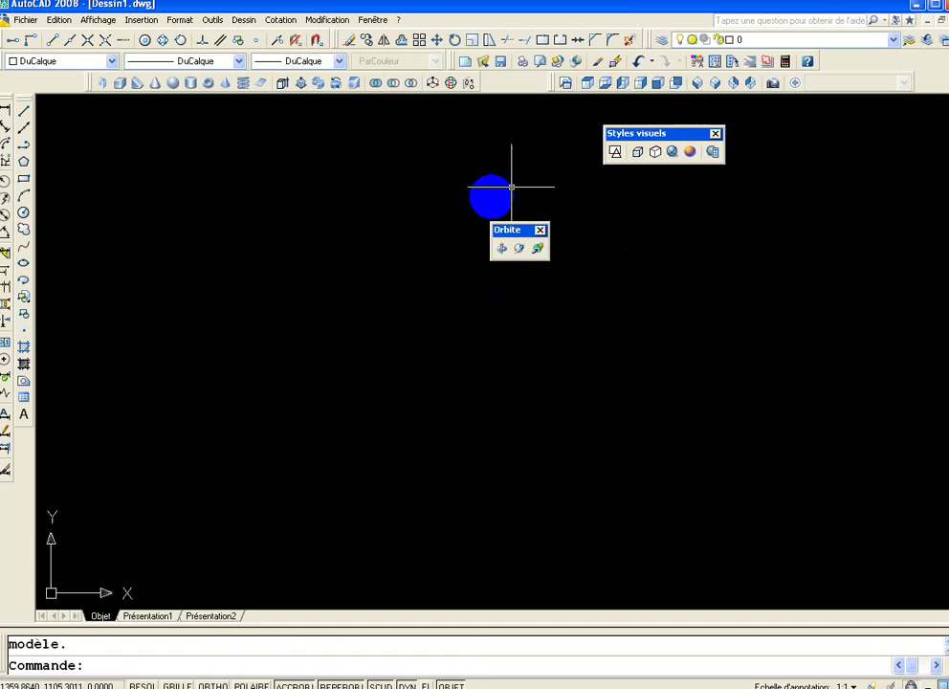
# With Ortho on, draw a 40-unit vertical line and fit it in view.
pyautogui.click(32, 104)
pyautogui.click(197, 196)
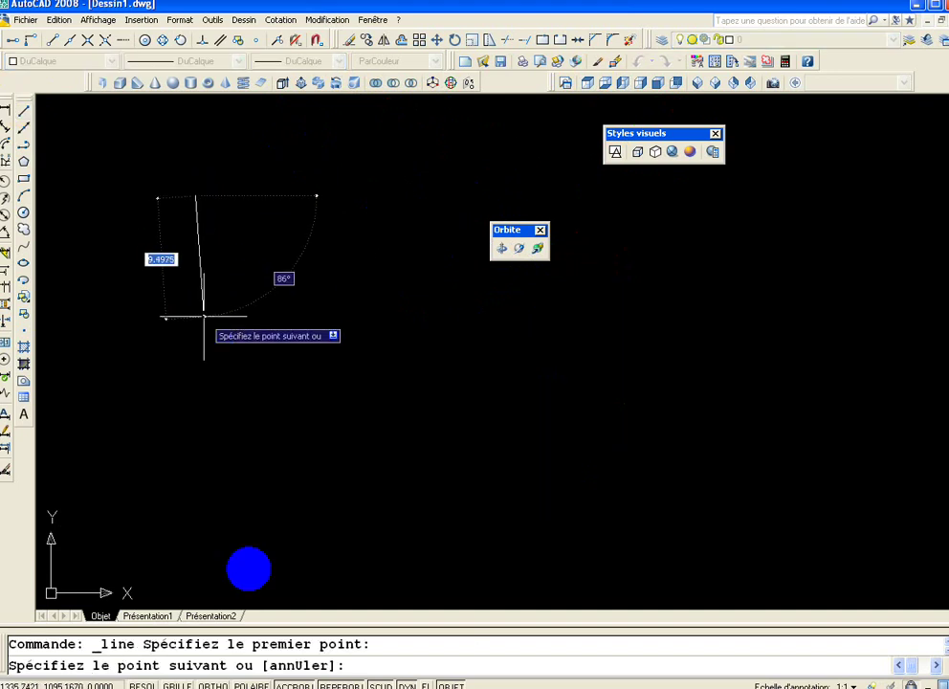
pyautogui.click(204, 685)
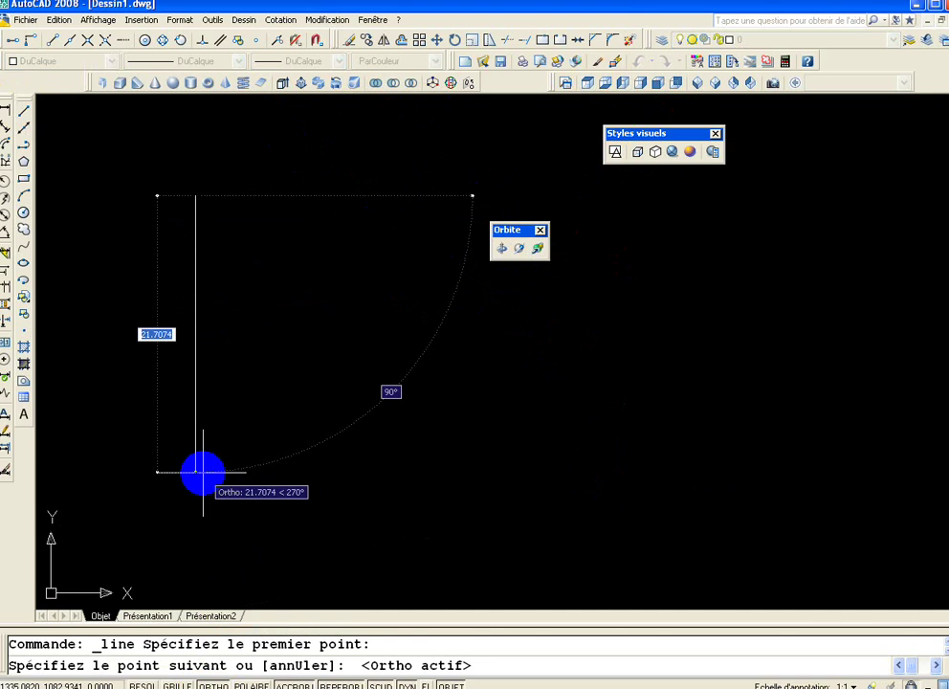
pyautogui.write('40')
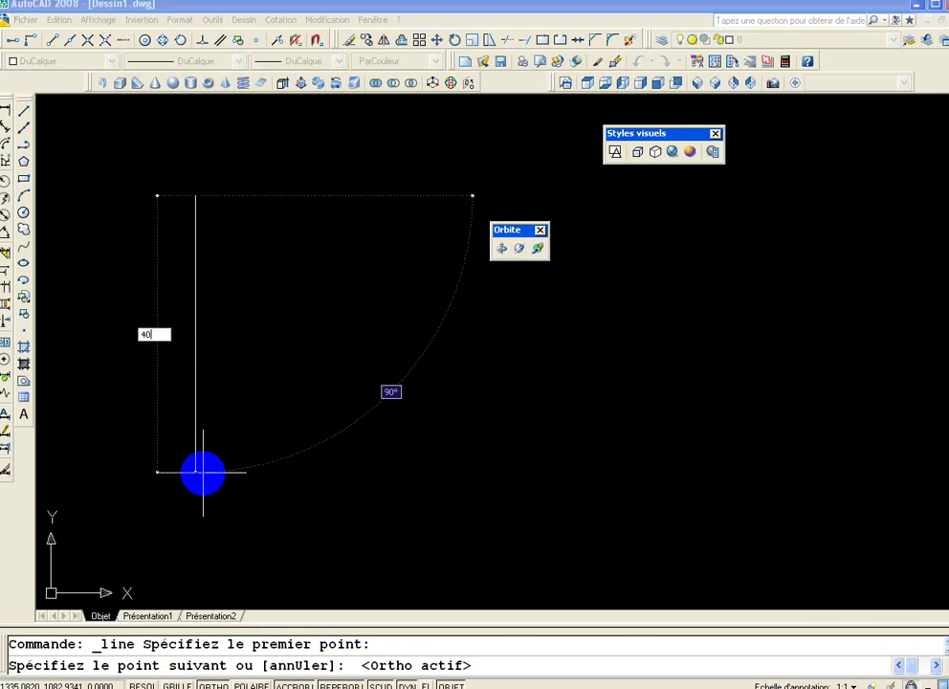
pyautogui.press('Return')
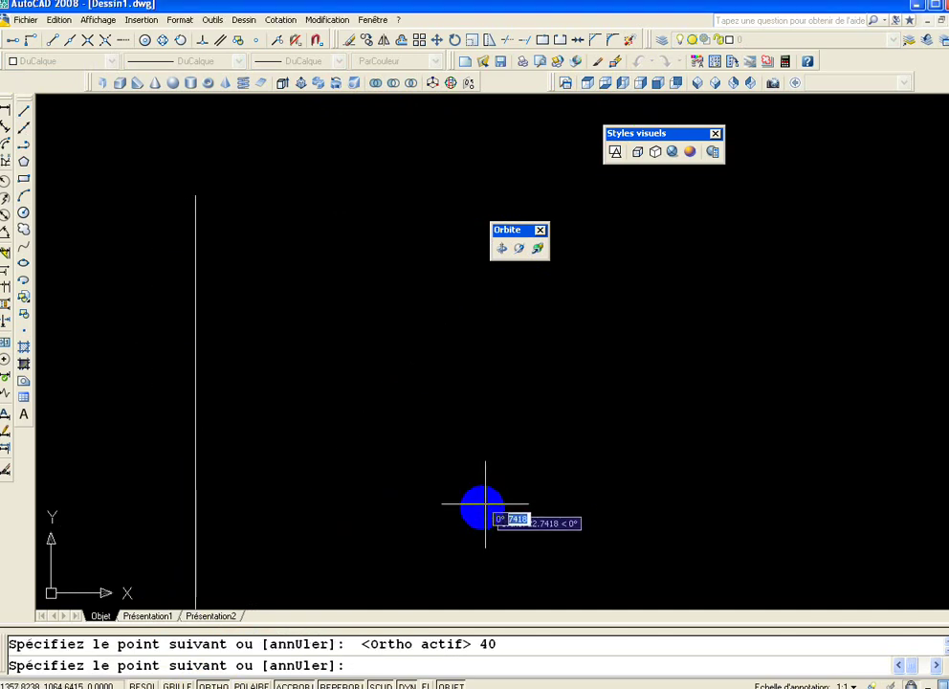
pyautogui.press('Return')
pyautogui.middleClick(438, 479)
pyautogui.moveTo(440, 474); pyautogui.dragTo(178, 376, button='middle')
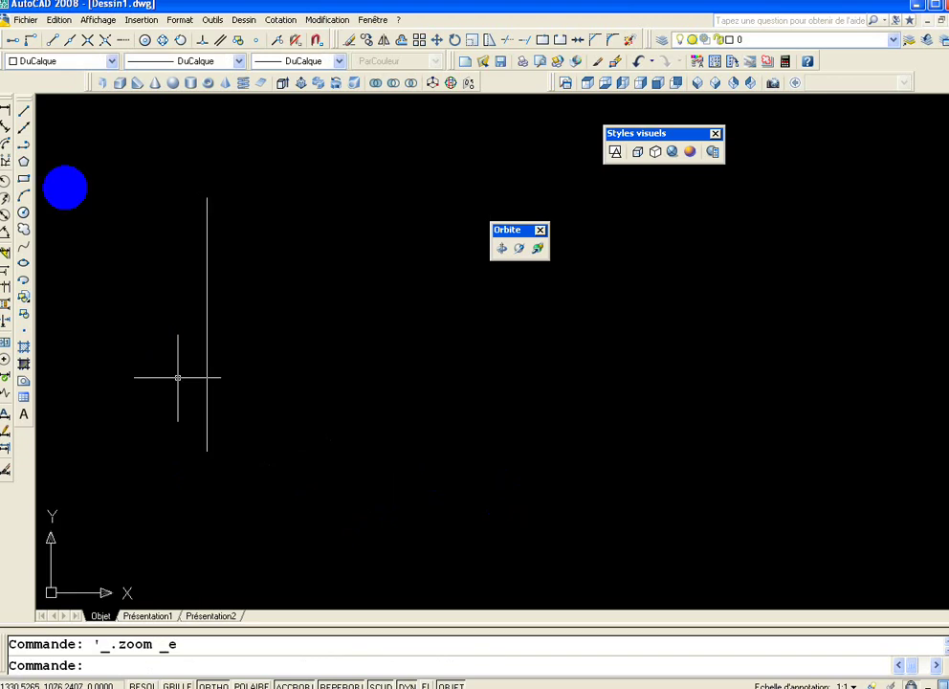
# From the vertical line's lower end, draw a 10-unit horizontal and a 25-unit vertical segment.
pyautogui.click(21, 112)
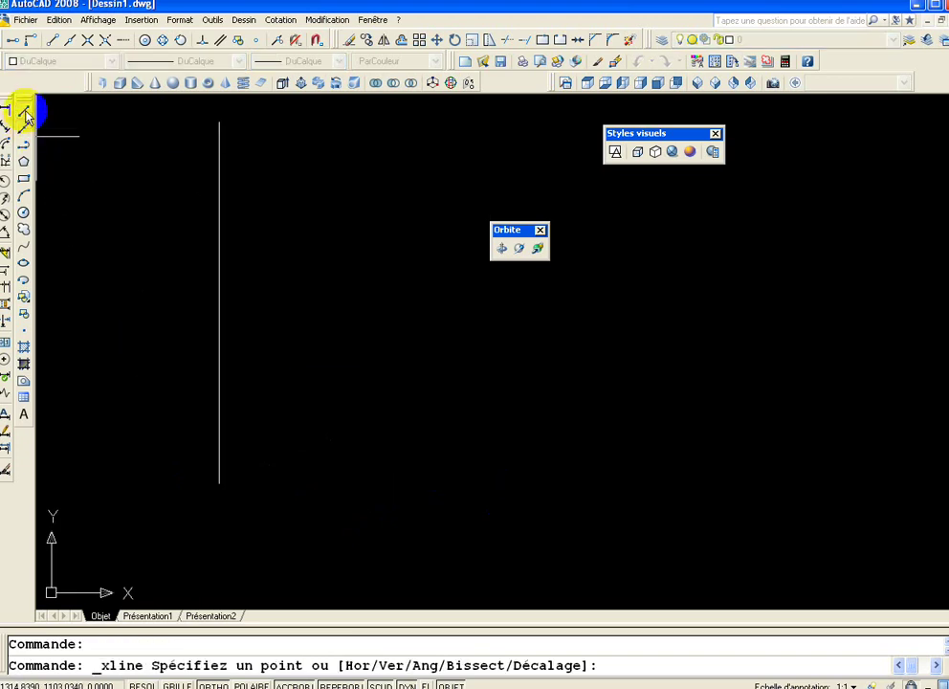
pyautogui.click(219, 484)
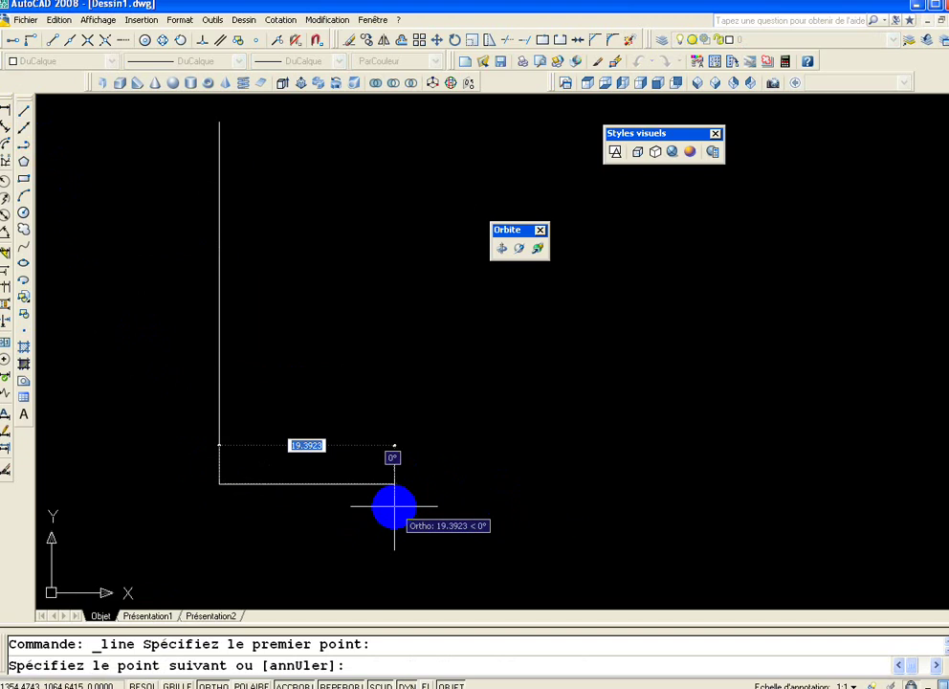
pyautogui.write('10')
pyautogui.press('Return')
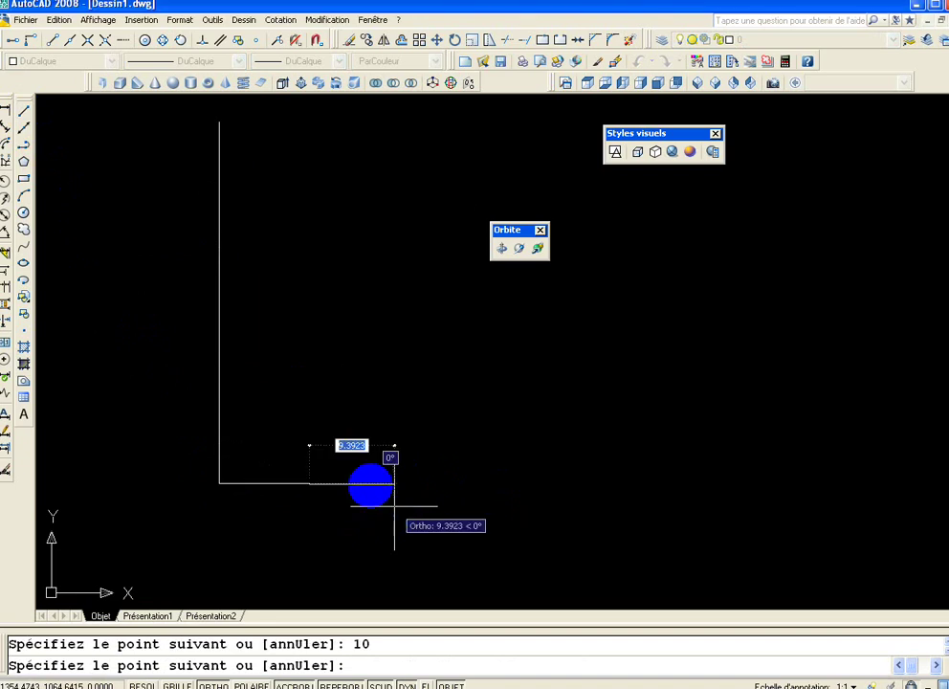
pyautogui.write('4')
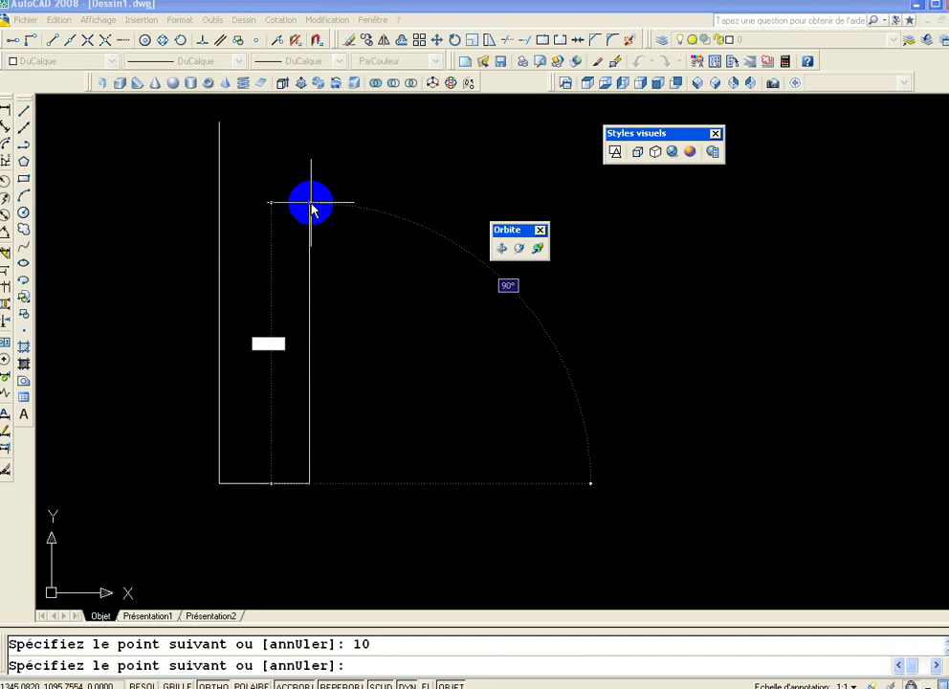
pyautogui.write('25')
pyautogui.press('Return')
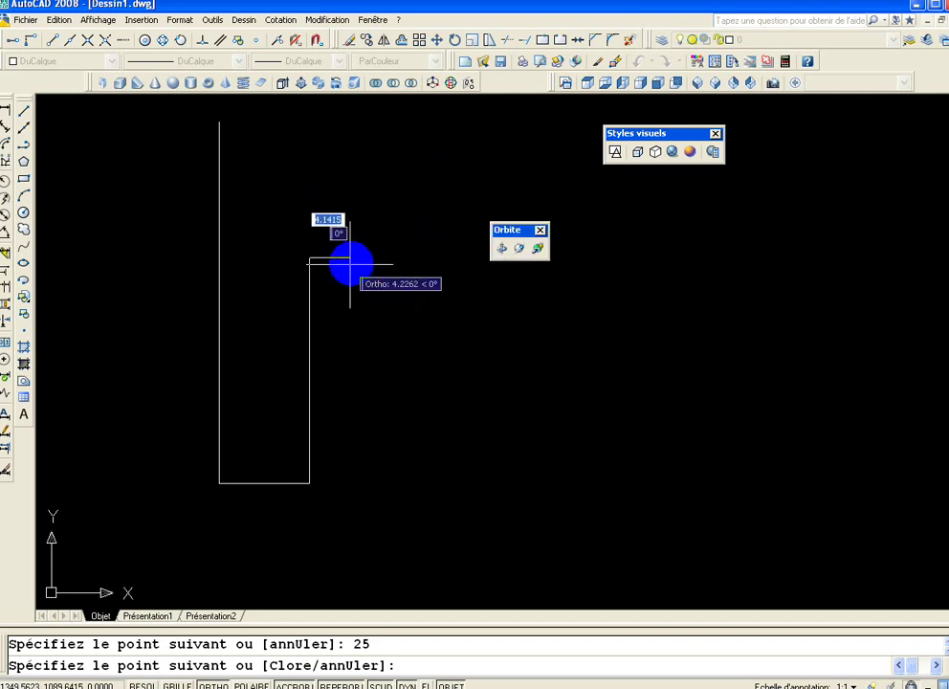
pyautogui.press('Return')
pyautogui.press('Return')
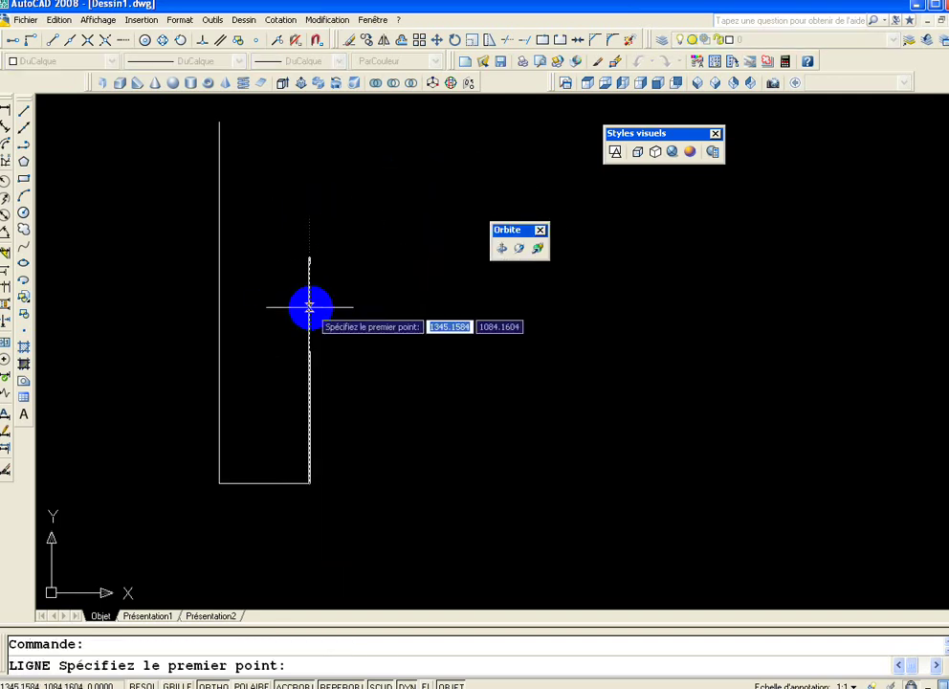
# Erase the rectangle's right edge line.
pyautogui.click(309, 322)
pyautogui.press('Escape')
pyautogui.click(310, 323)
pyautogui.press('Delete')
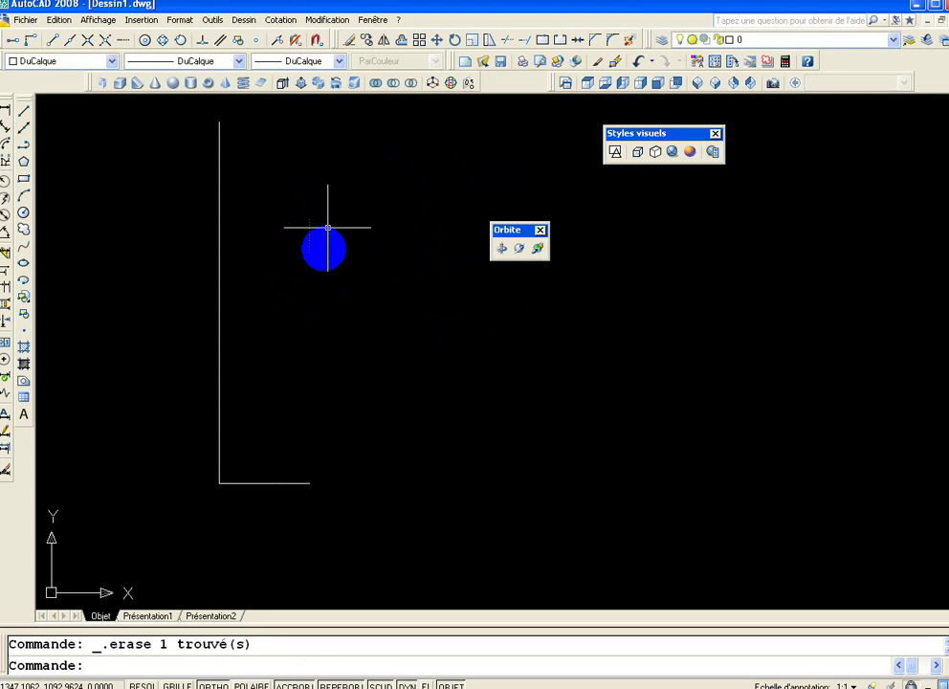
# From the vertical line's top, draw a 5-unit top, a 15-unit drop, and a ledge rightward.
pyautogui.click(220, 123)
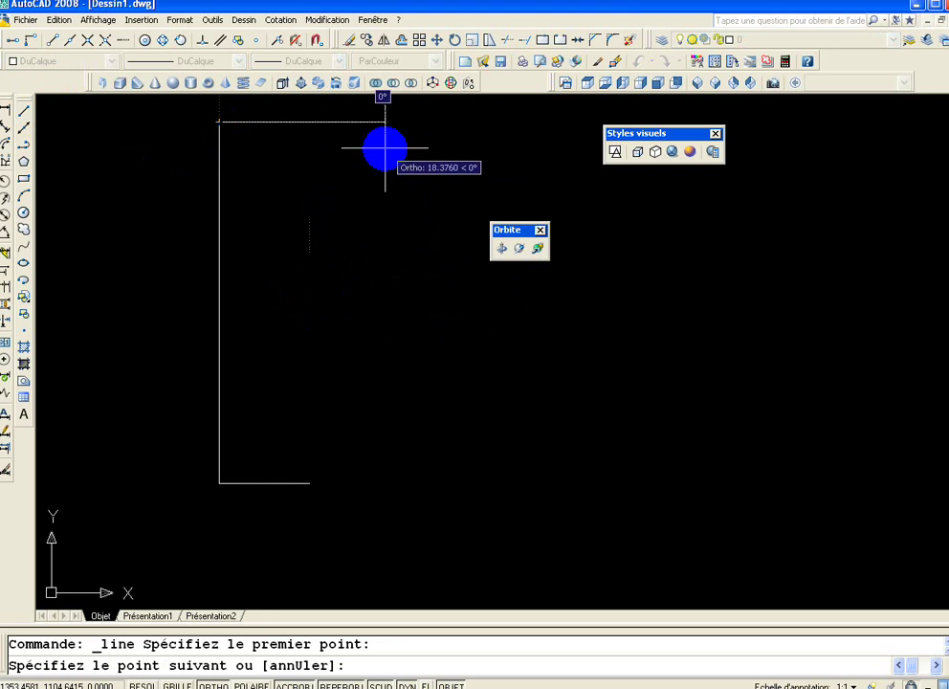
pyautogui.write('5')
pyautogui.press('Return')
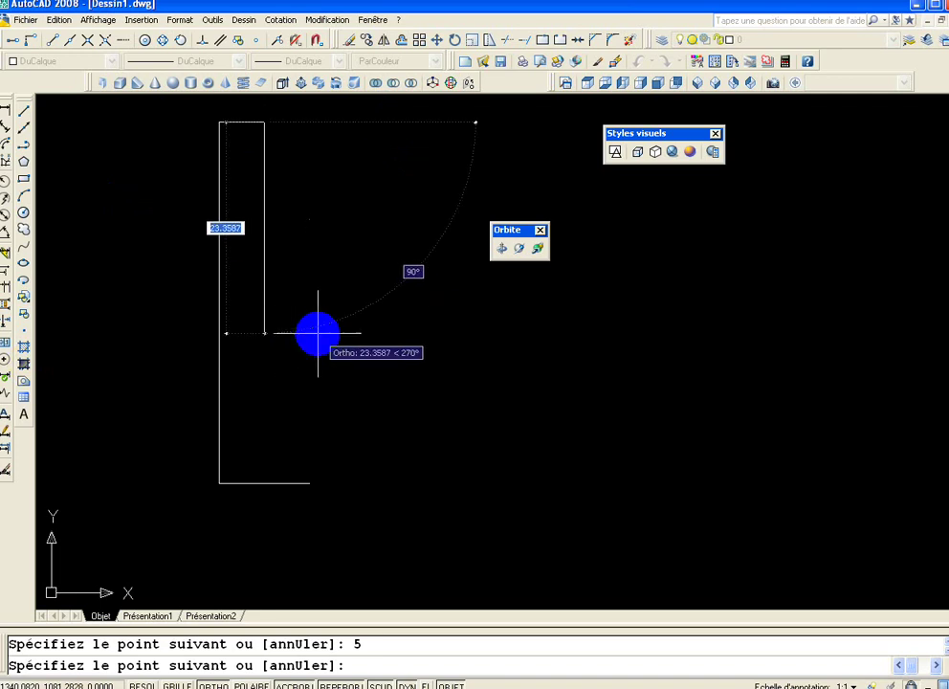
pyautogui.write('15')
pyautogui.press('Return')
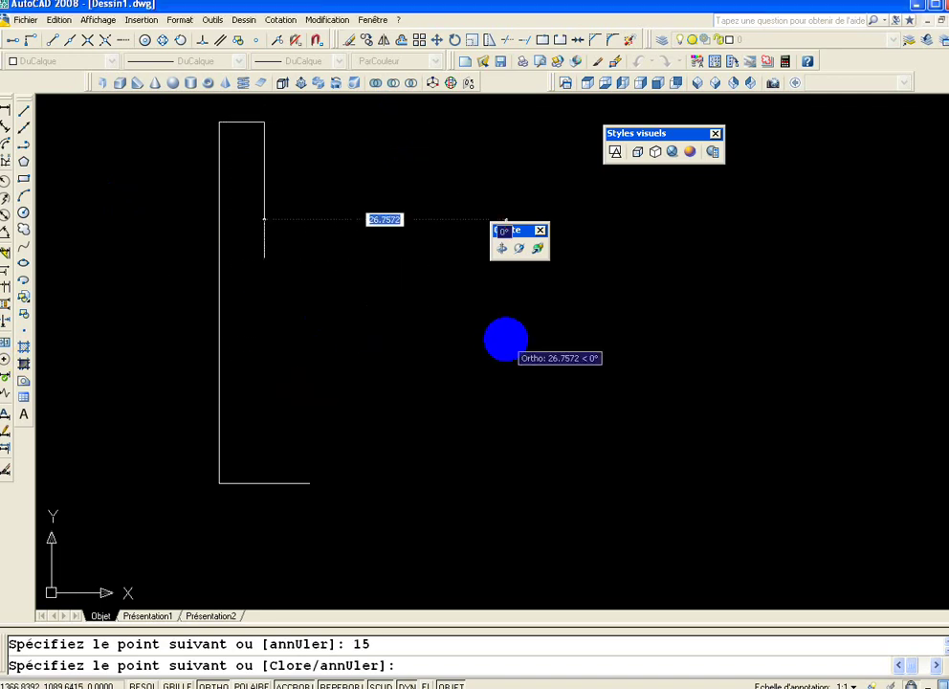
pyautogui.click(411, 268)
pyautogui.press('Return')
# Draw the right edge from the bottom line's end up to the ledge.
pyautogui.press('Return')
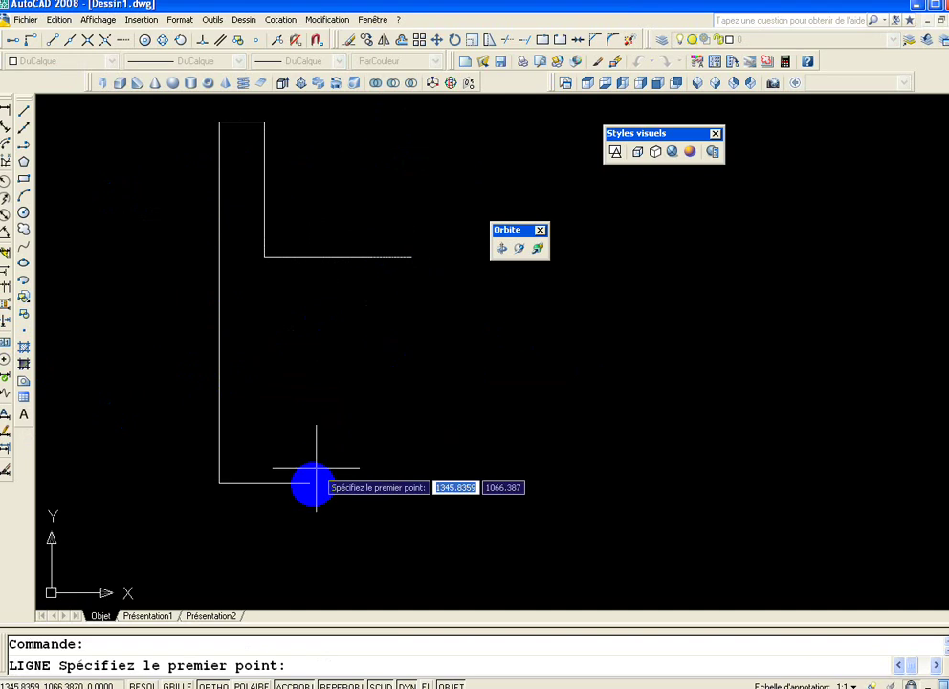
pyautogui.click(313, 479)
pyautogui.click(312, 256)
pyautogui.press('Return')
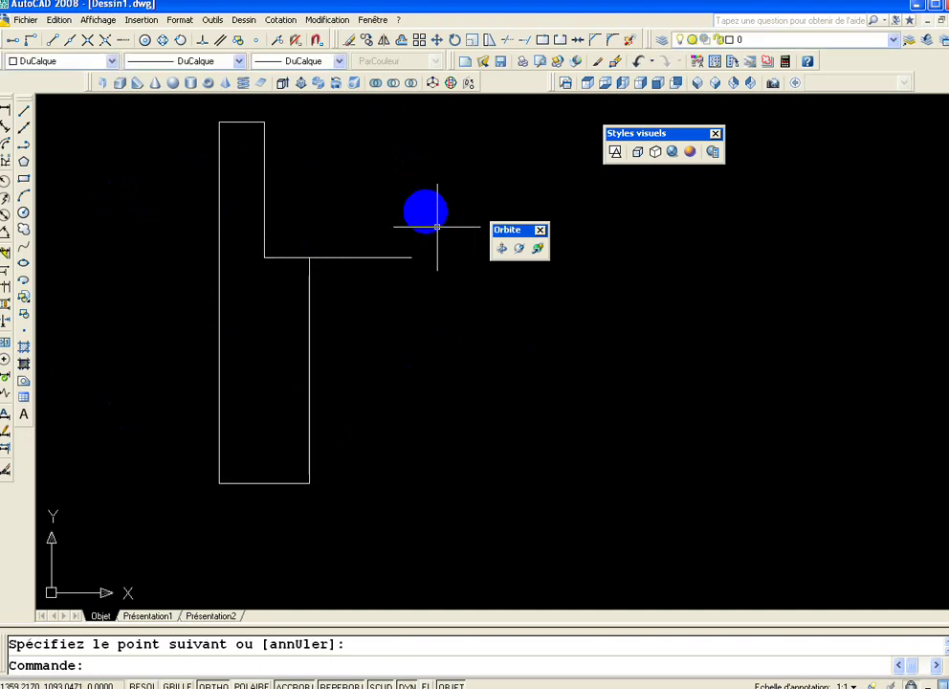
# Trim off the ledge stub overhanging past the right vertical edge.
pyautogui.click(507, 40)
pyautogui.rightClick(339, 258)
pyautogui.click(343, 254)
pyautogui.moveTo(356, 328); pyautogui.dragTo(386, 321, button='middle')
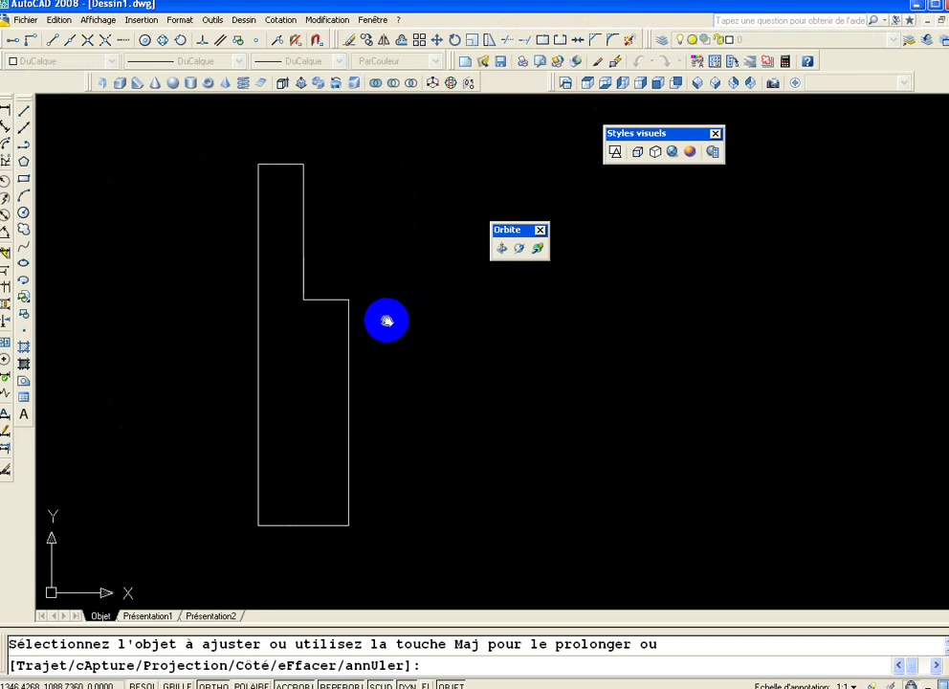
pyautogui.scroll(-1, 387, 320)
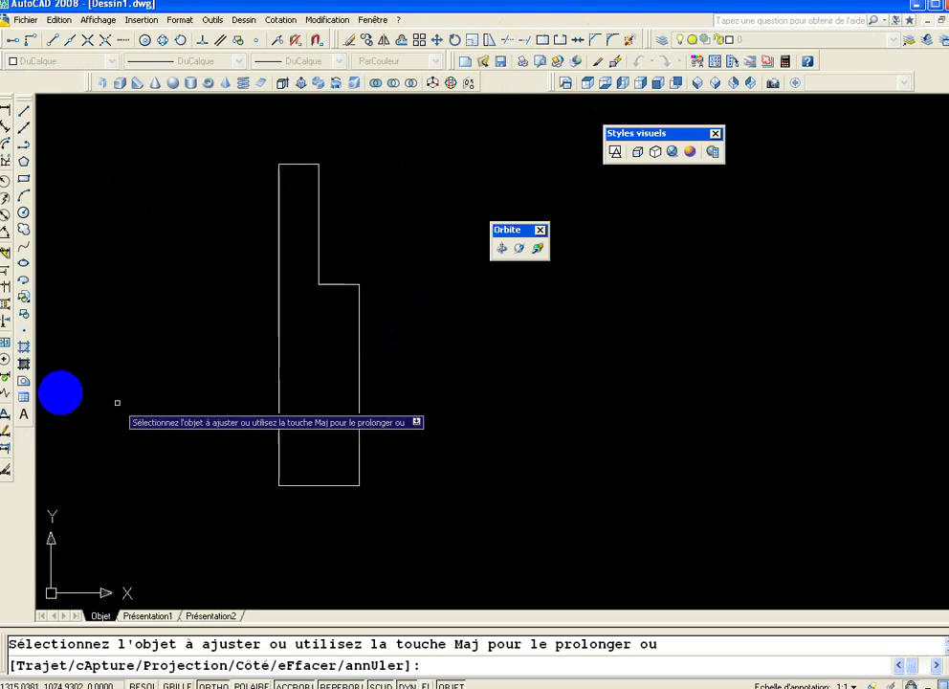
# Convert the closed stepped outline into a single region with a selection window.
pyautogui.click(26, 383)
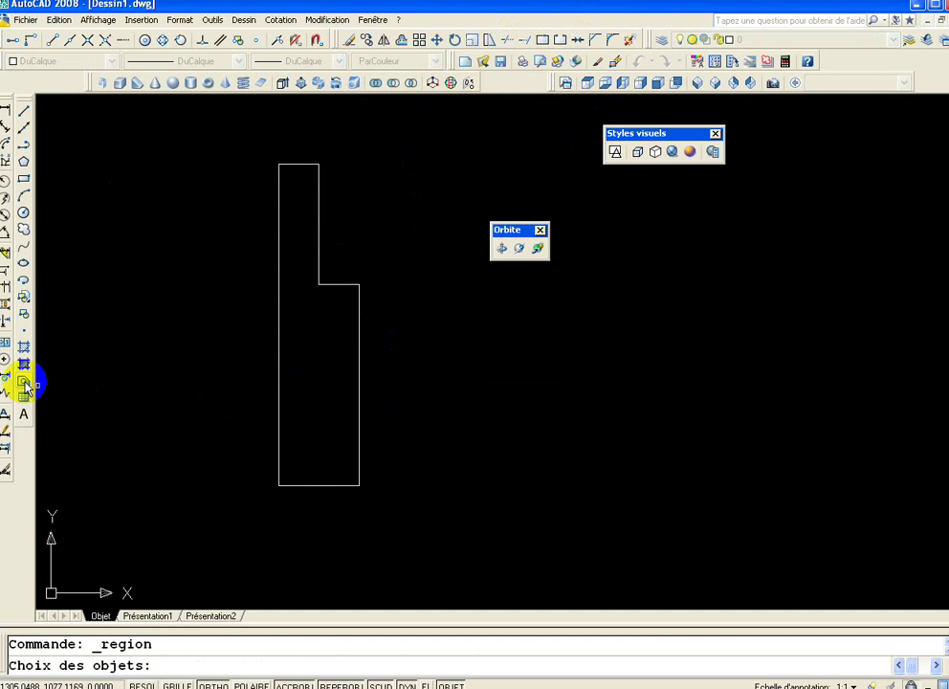
pyautogui.click(208, 117)
pyautogui.scroll(-1, 370, 488)
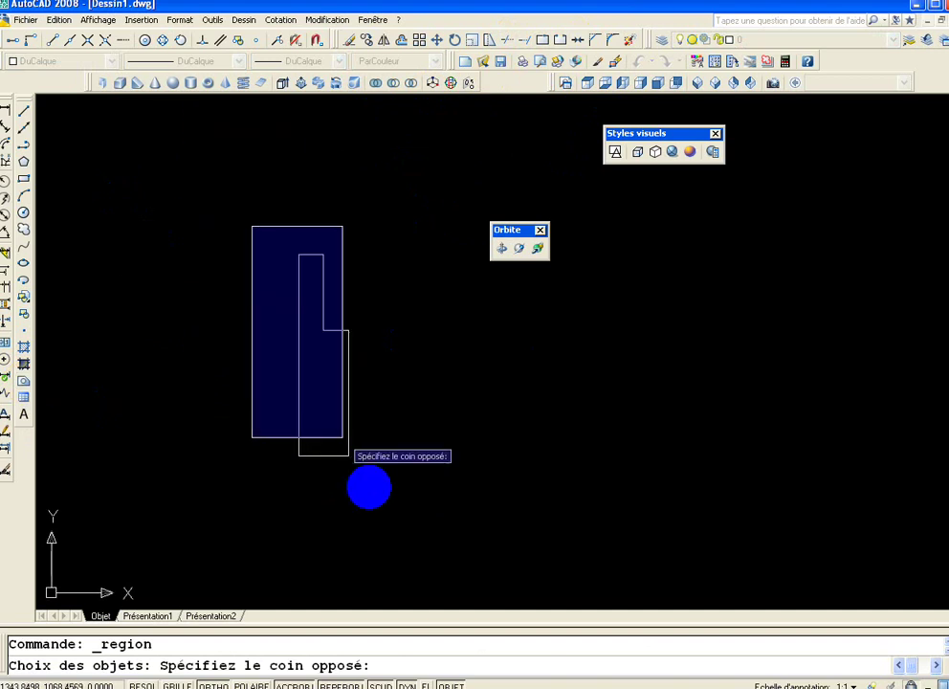
pyautogui.click(369, 488)
pyautogui.press('Return')
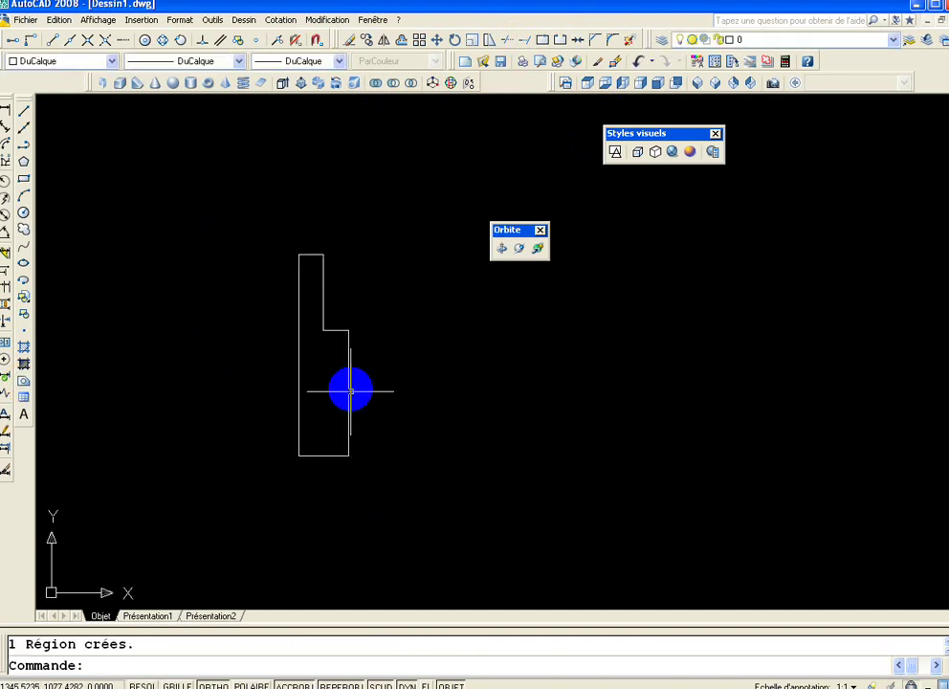
# Zoom in and confirm the stepped outline selects as one closed region object.
pyautogui.scroll(1, 398, 284)
pyautogui.scroll(3, 401, 263)
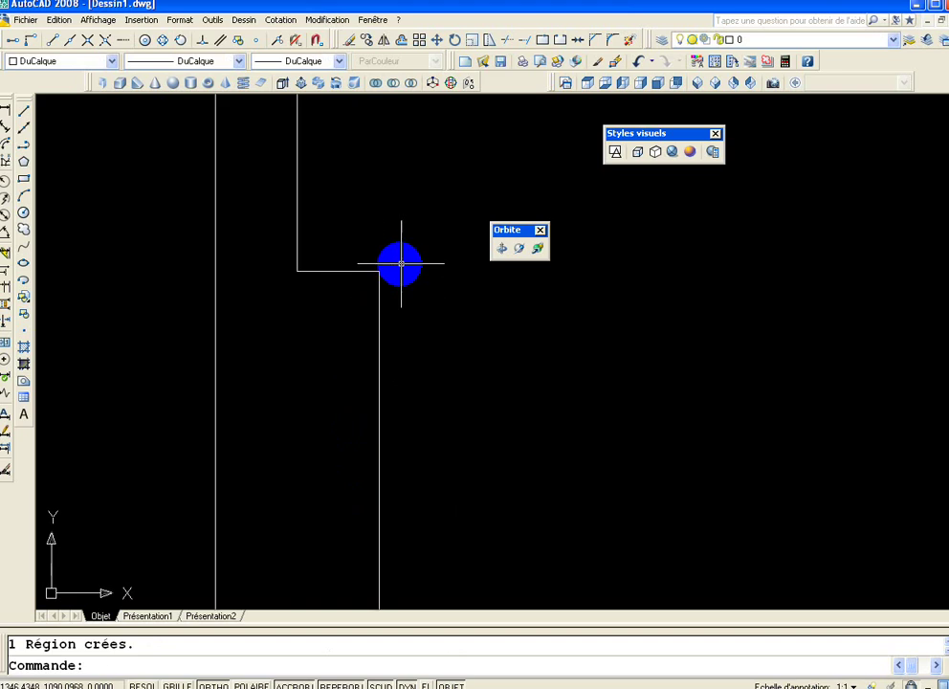
pyautogui.scroll(1, 435, 304)
pyautogui.scroll(-1, 424, 318)
pyautogui.scroll(-2, 424, 320)
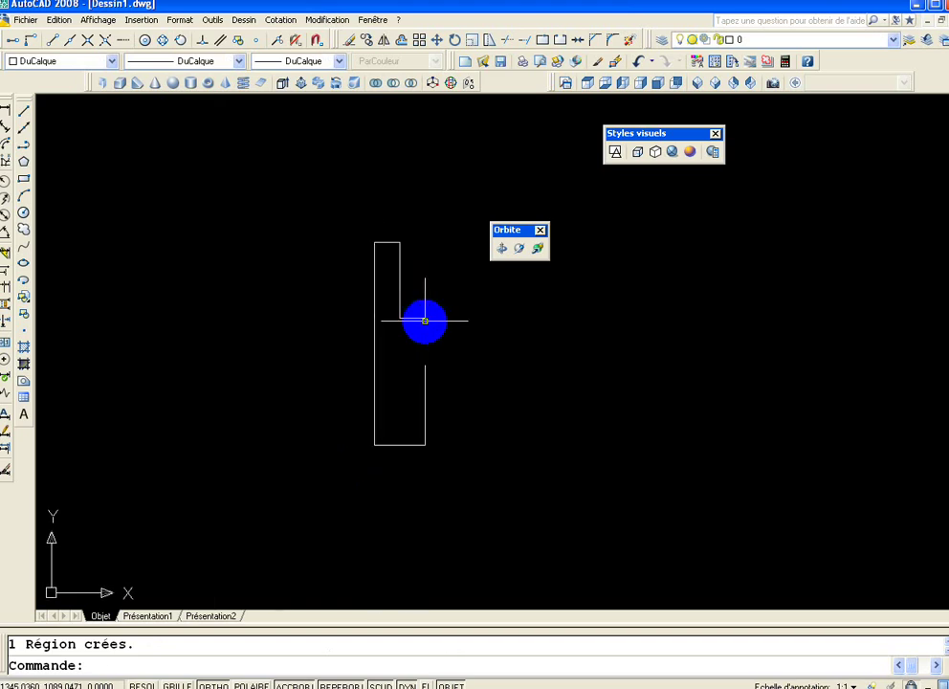
pyautogui.scroll(1, 425, 320)
pyautogui.click(423, 326)
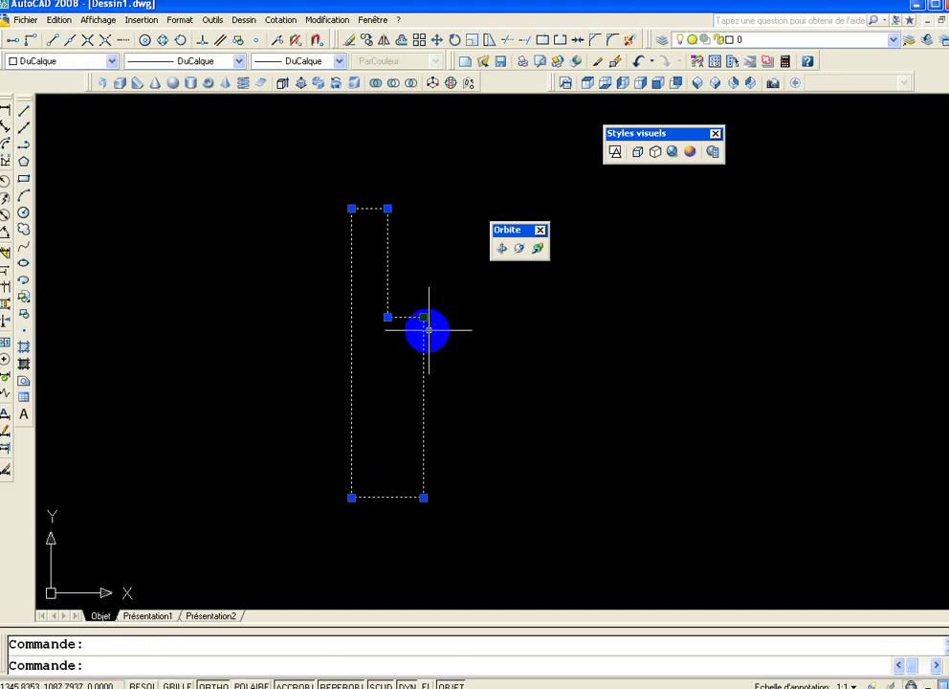
pyautogui.press('Escape')
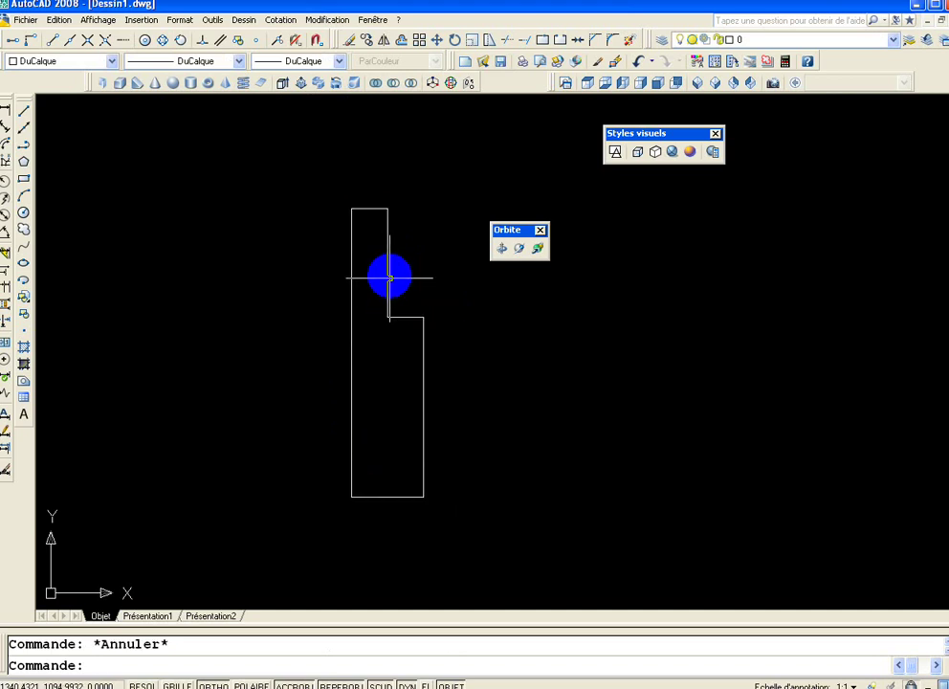
pyautogui.click(389, 272)
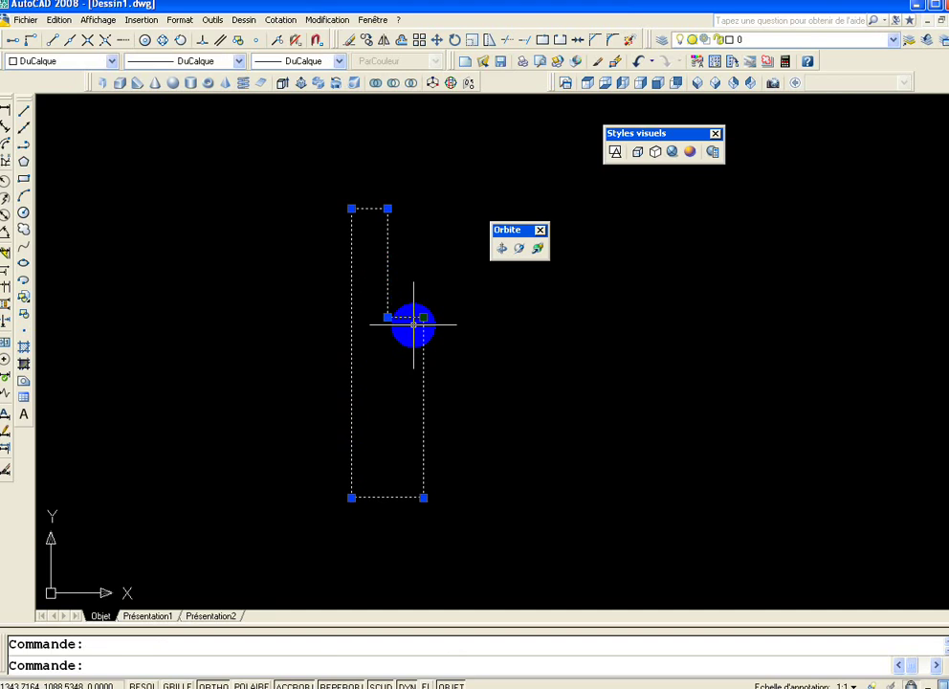
pyautogui.press('Escape')
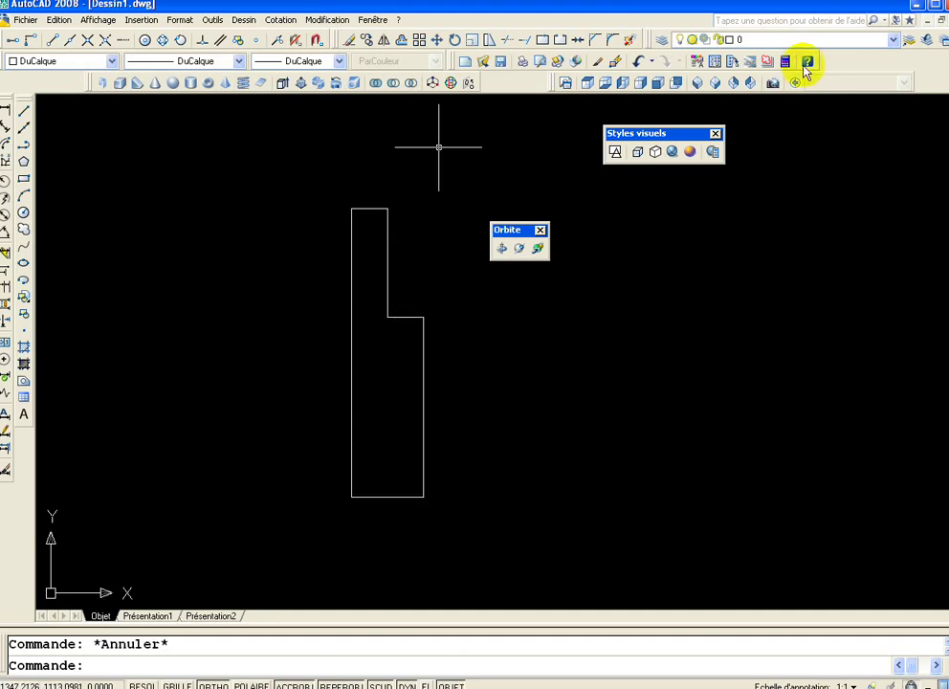
# Revolve the profile 360° about its right edge, from step corner to bottom corner, then view SE Isometric.
pyautogui.click(335, 84)
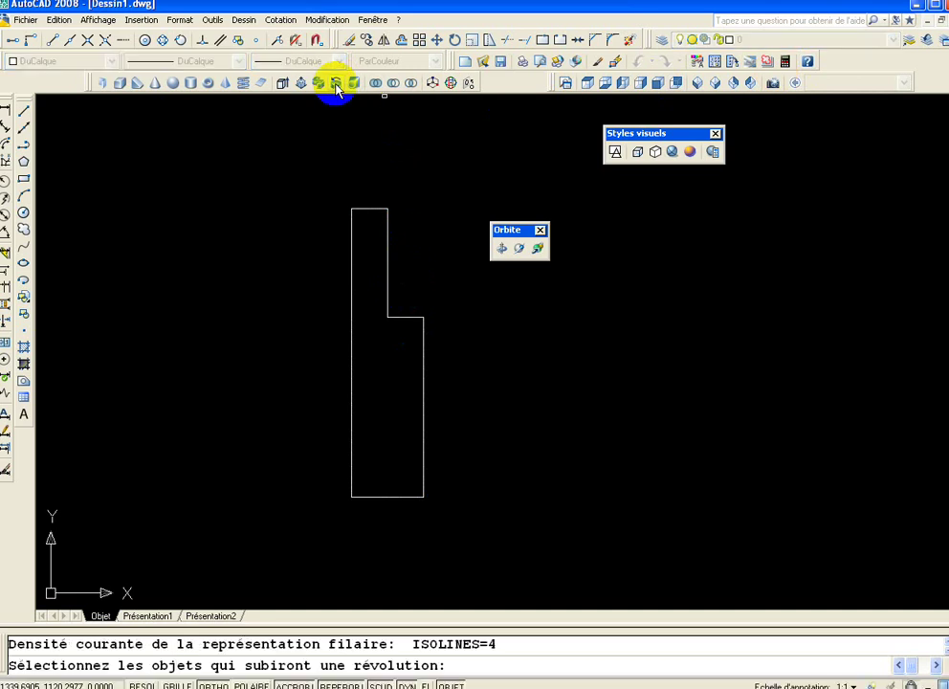
pyautogui.click(300, 164)
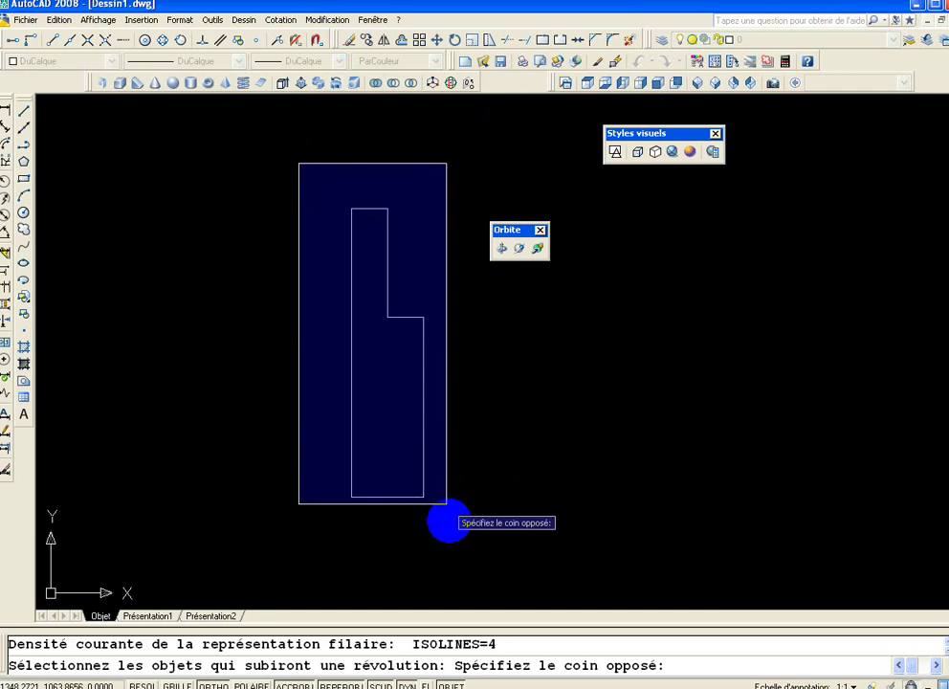
pyautogui.click(445, 517)
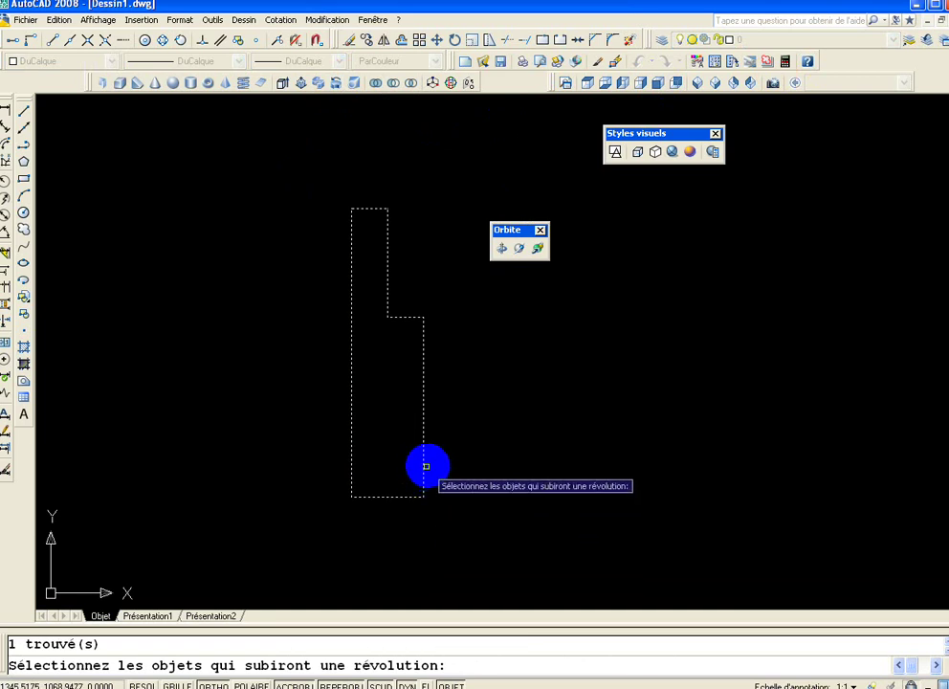
pyautogui.press('Return')
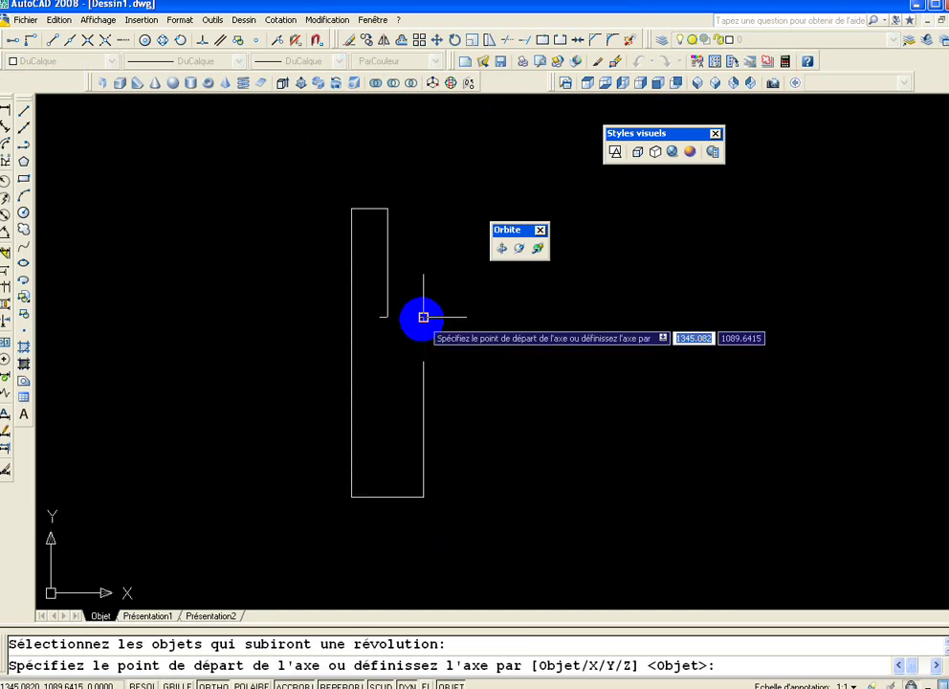
pyautogui.click(423, 316)
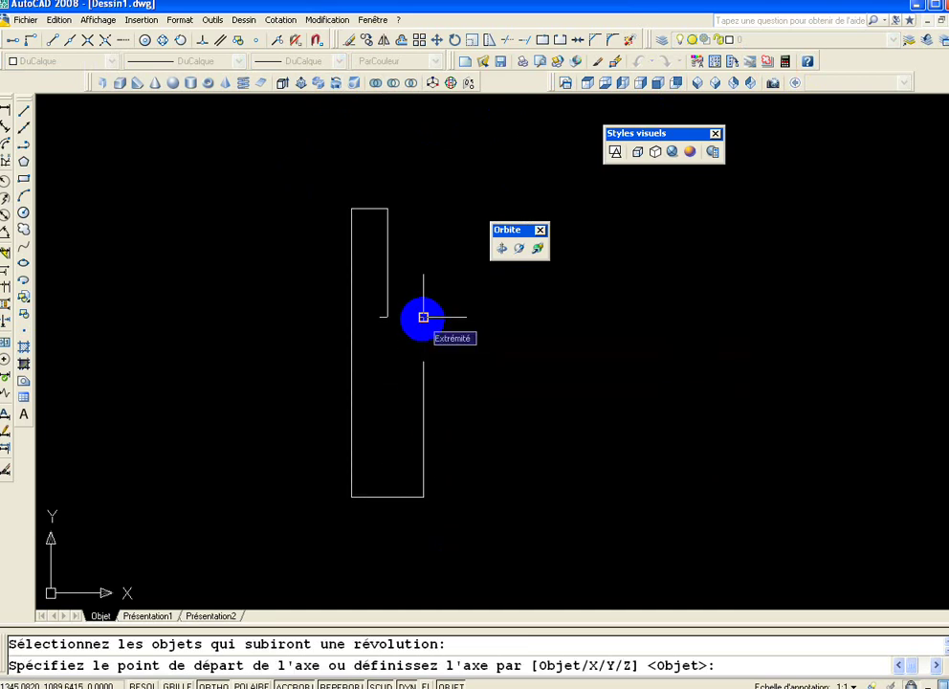
pyautogui.click(423, 499)
pyautogui.press('Return')
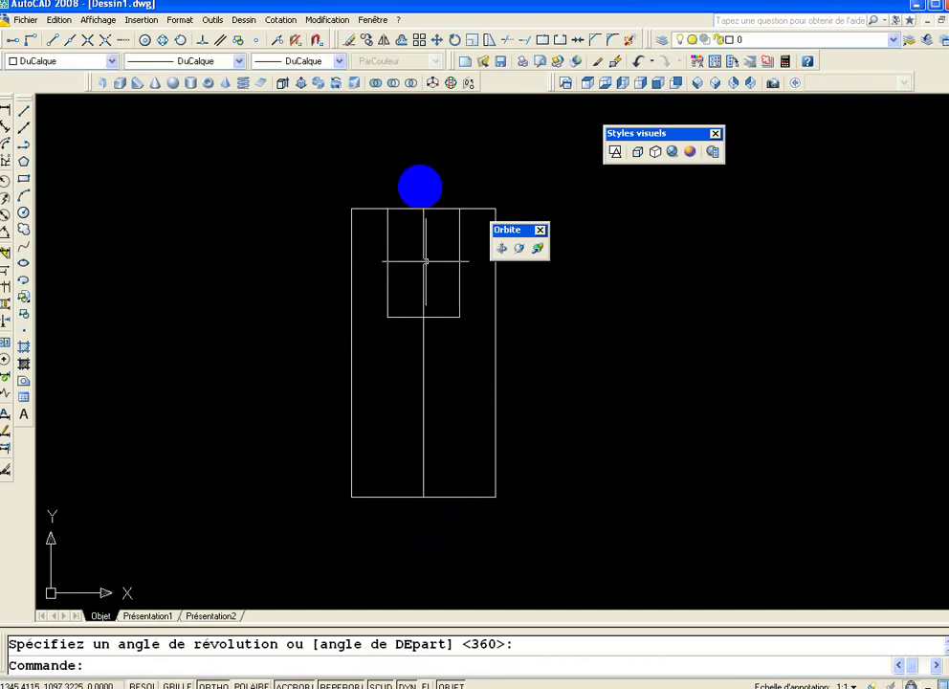
pyautogui.click(715, 82)
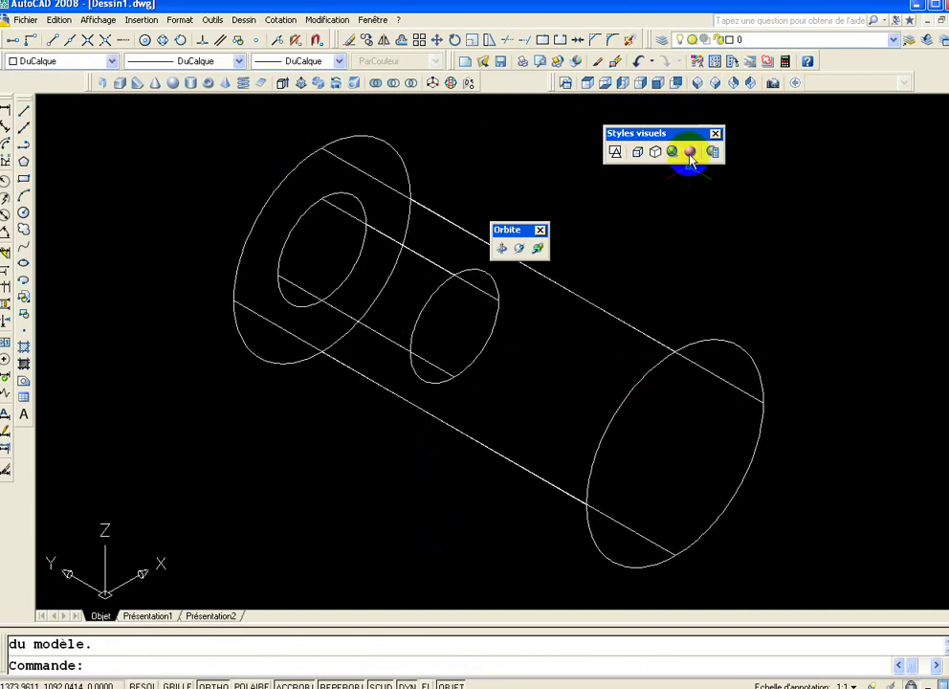
# Shade the tube with the Conceptual visual style and free-orbit it upright, bore facing up.
pyautogui.click(689, 152)
pyautogui.click(518, 248)
pyautogui.moveTo(403, 229)
pyautogui.mouseDown()
pyautogui.moveTo(578, 442)
pyautogui.moveTo(564, 508)
pyautogui.moveTo(586, 368)
pyautogui.moveTo(576, 524)
pyautogui.moveTo(522, 465)
pyautogui.moveTo(485, 271)
pyautogui.mouseUp()
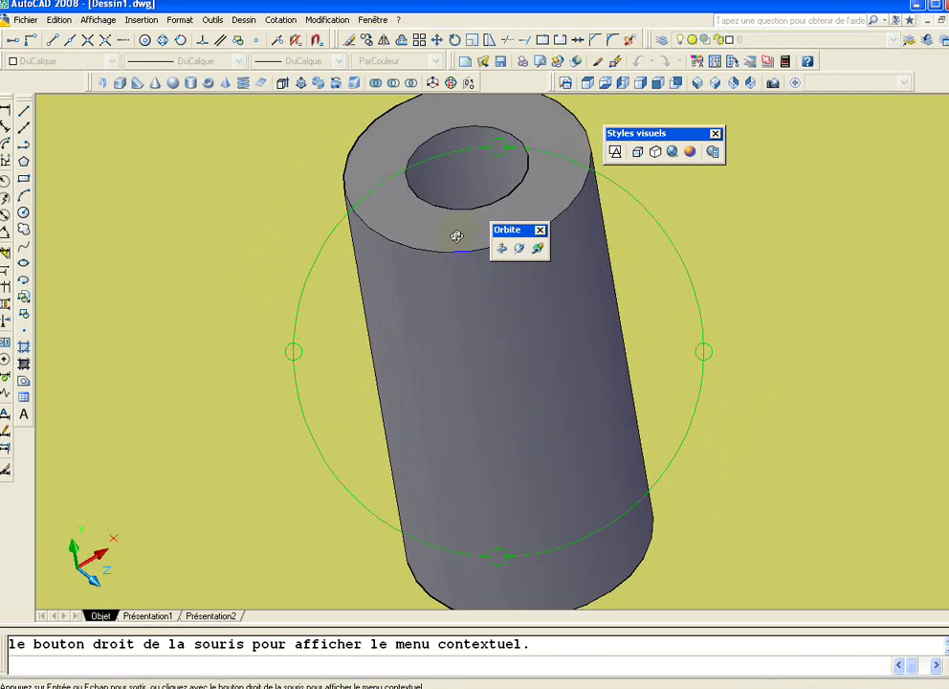
pyautogui.moveTo(447, 258)
pyautogui.mouseDown()
pyautogui.moveTo(492, 383)
pyautogui.moveTo(500, 352)
pyautogui.moveTo(378, 452)
pyautogui.moveTo(407, 424)
pyautogui.moveTo(421, 423)
pyautogui.mouseUp()
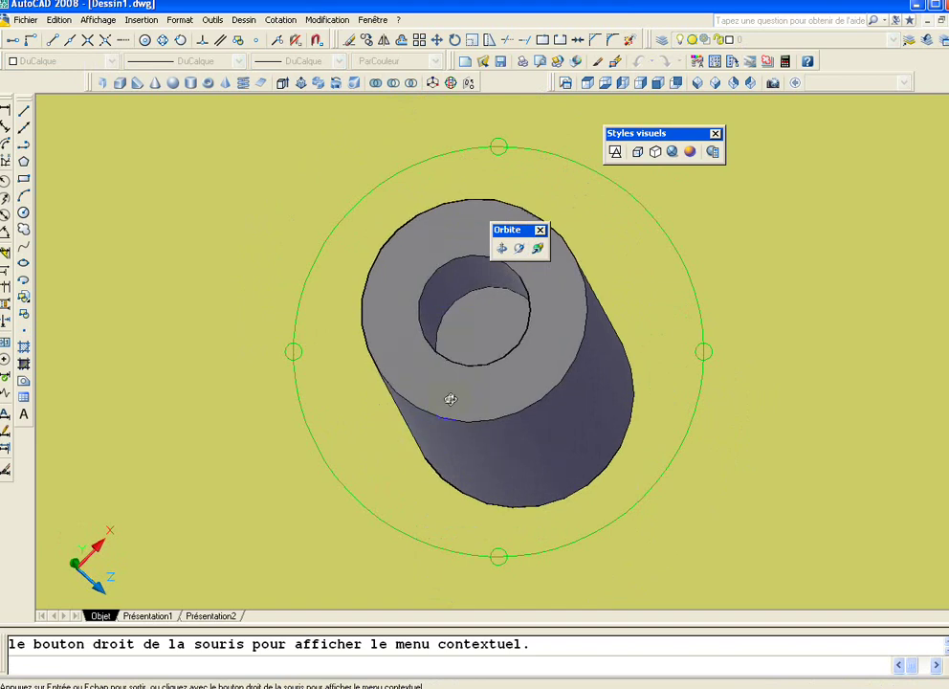
pyautogui.moveTo(449, 396); pyautogui.dragTo(457, 300)
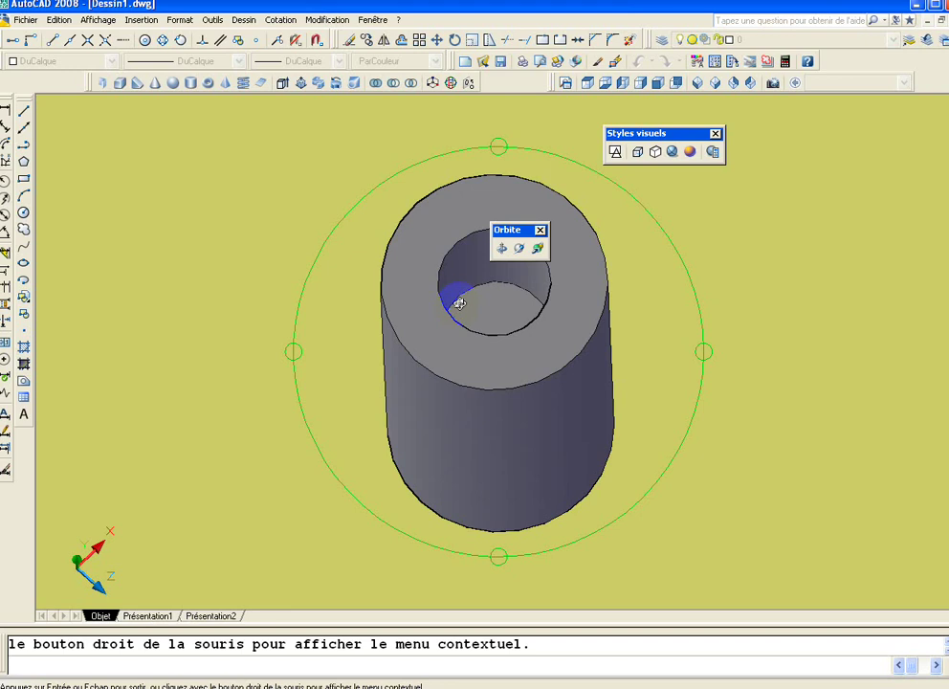